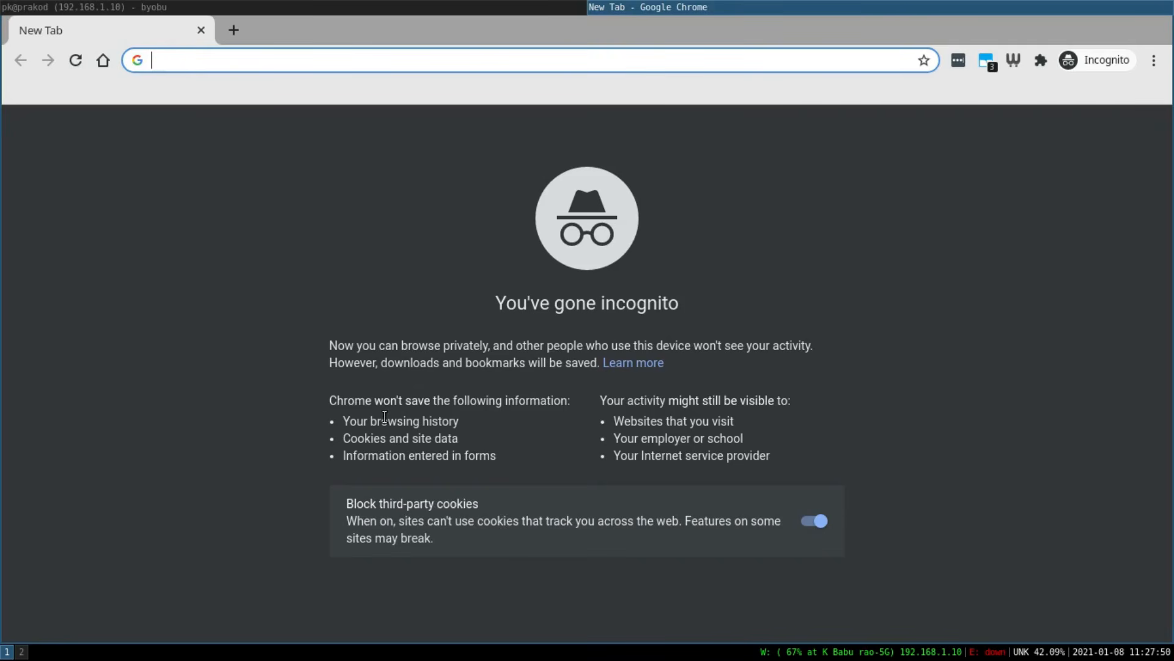
# Search the web for "ubuntu download".
pyautogui.write('ubun')
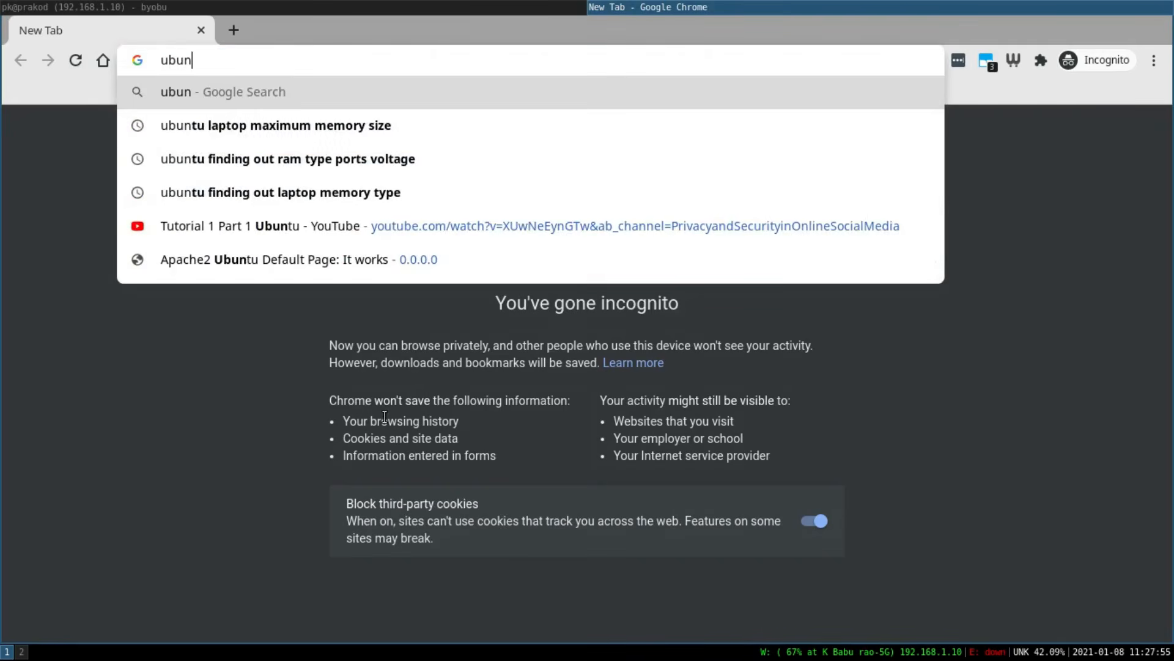
pyautogui.write('tu download')
pyautogui.press('Return')
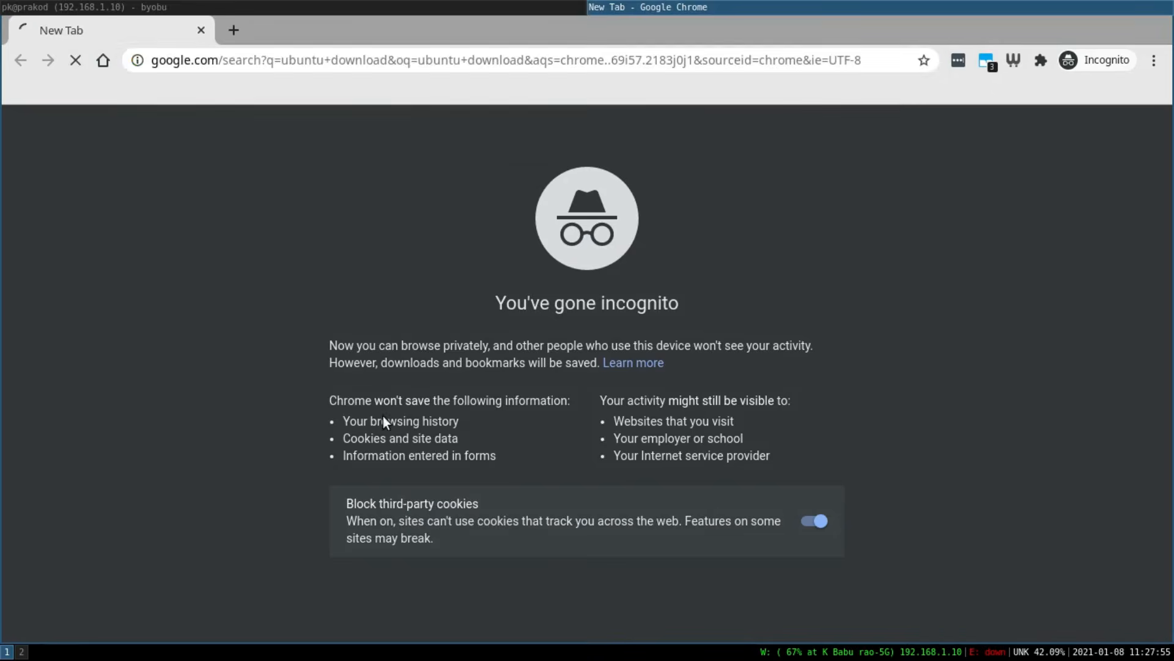
# Open the Ubuntu Desktop download page and save the Ubuntu 20.04 LTS desktop ISO file.
pyautogui.click(306, 257)
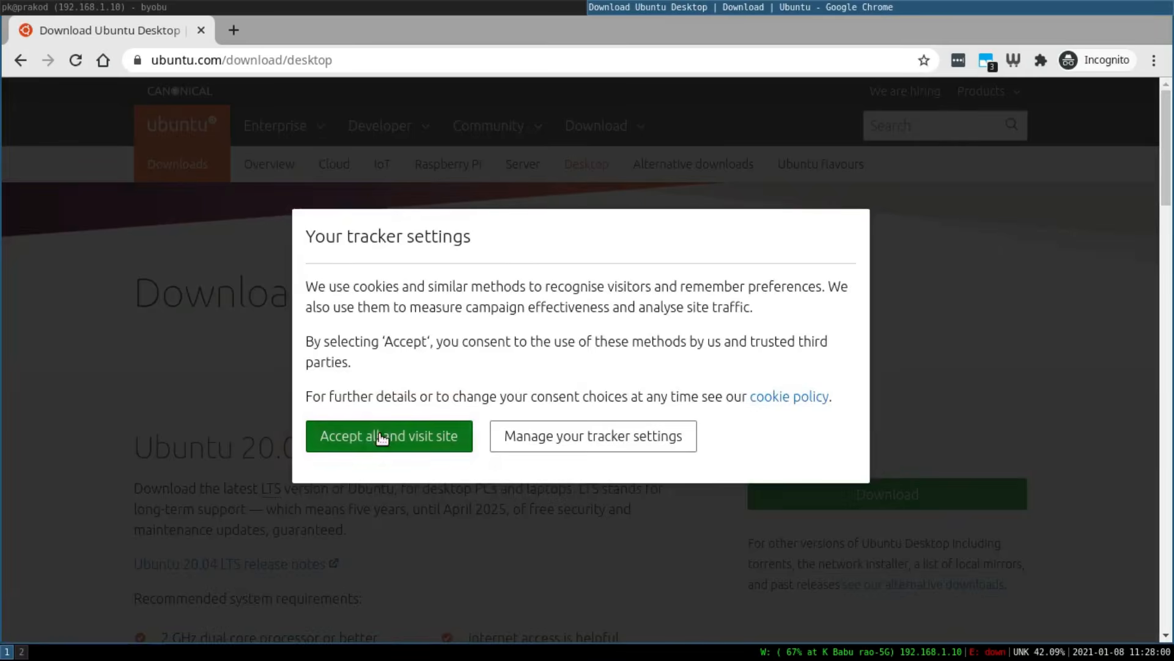
pyautogui.click(382, 437)
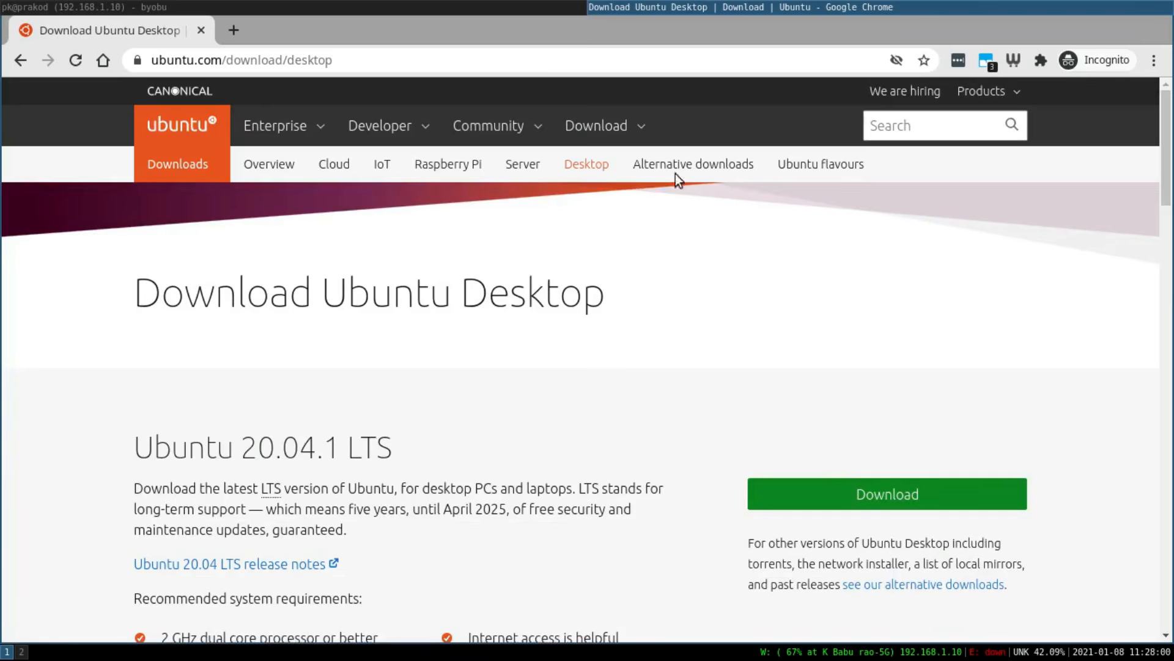
pyautogui.click(606, 125)
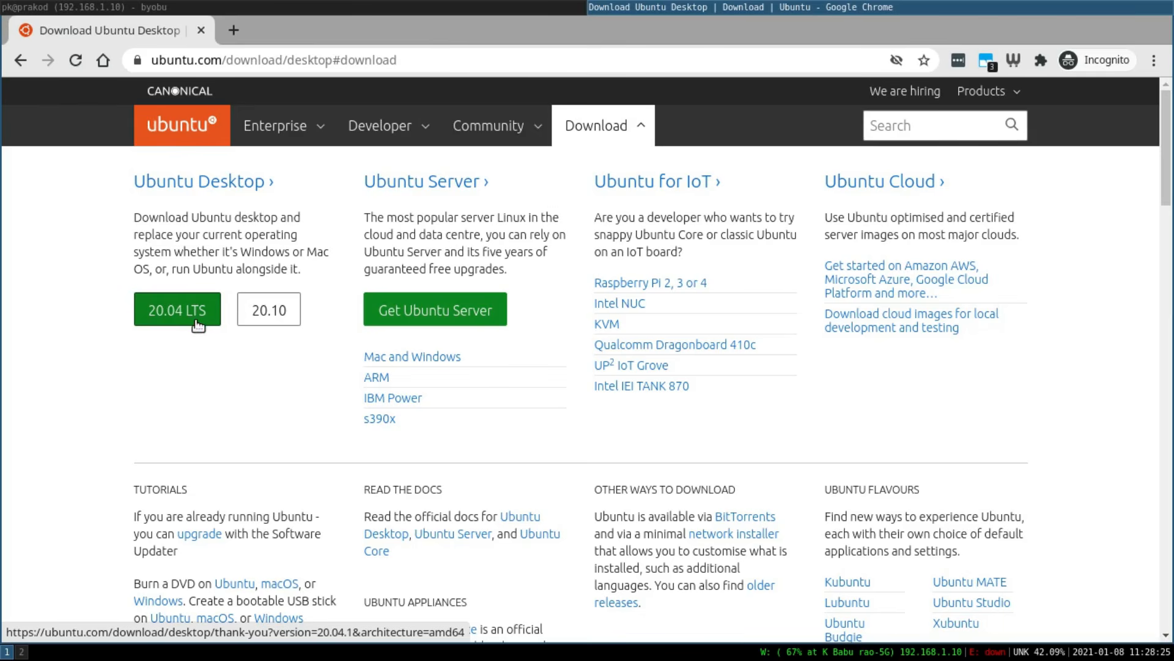
pyautogui.click(182, 309)
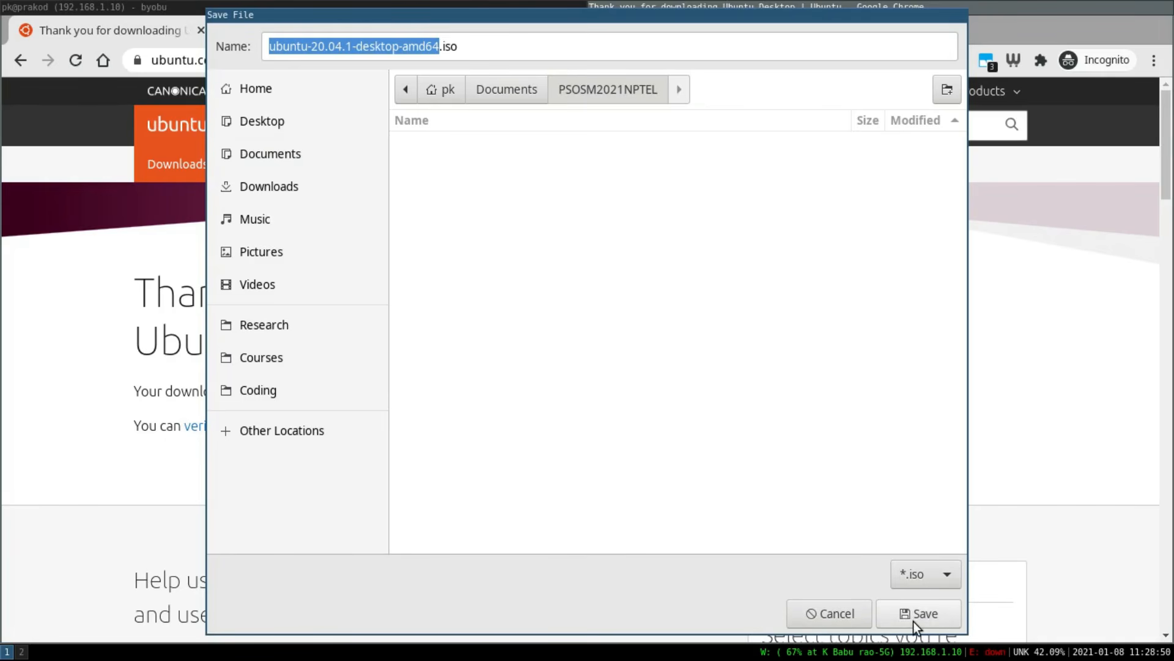
pyautogui.click(913, 614)
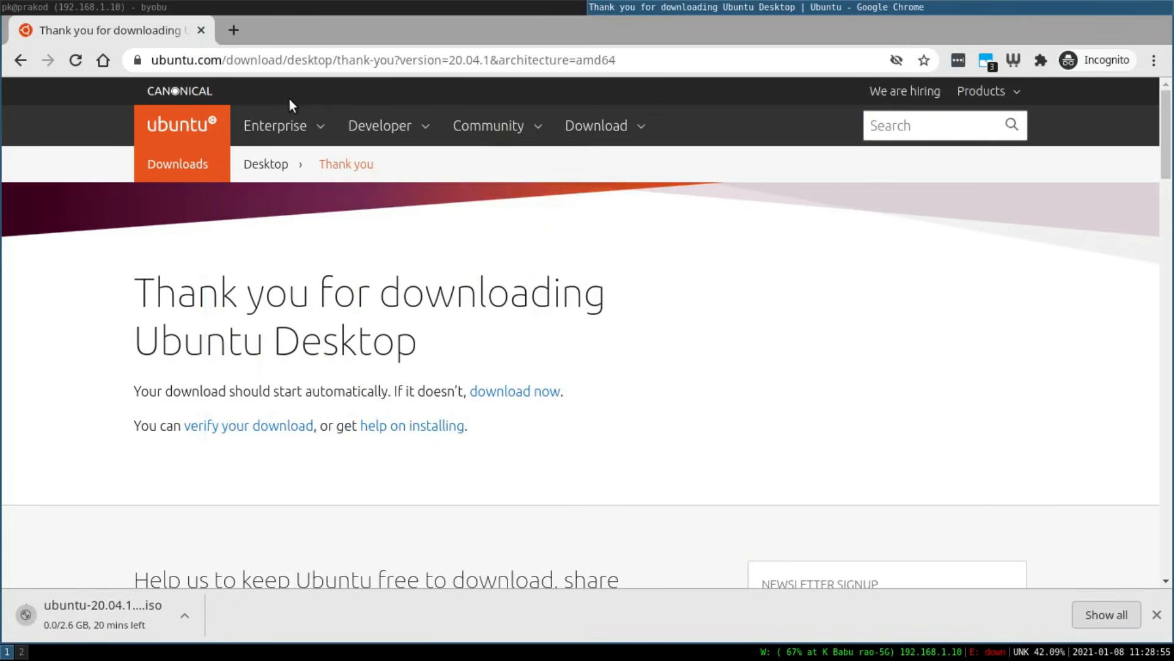
# Open a new tab and search the web for "virtual box".
pyautogui.click(233, 30)
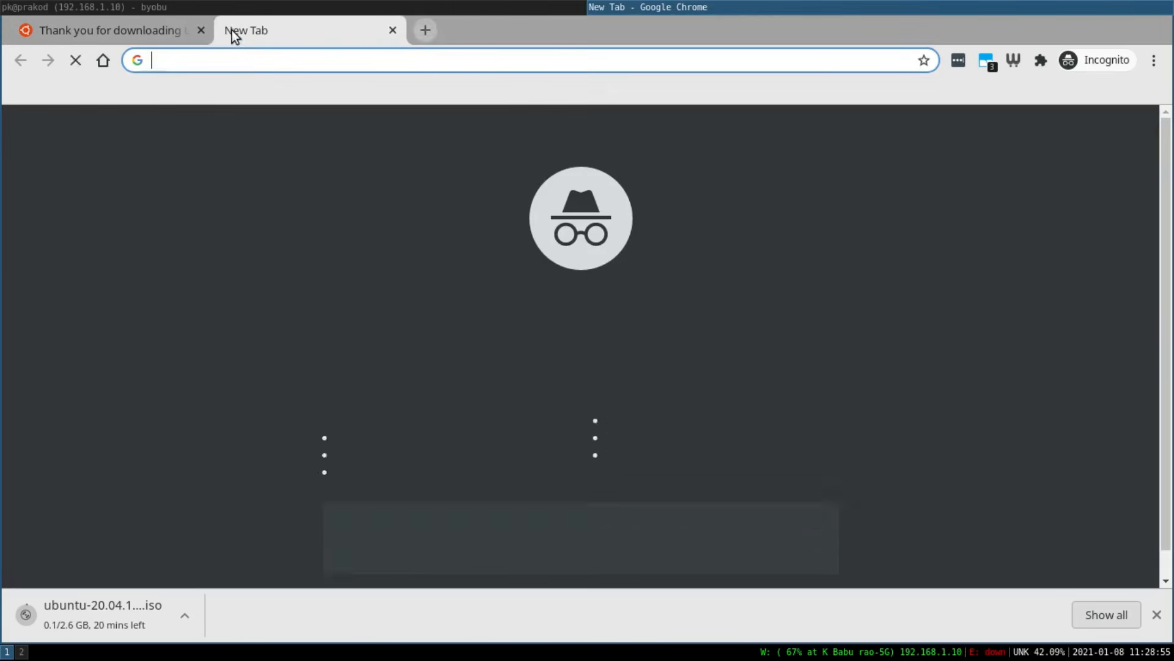
pyautogui.write('virtual o')
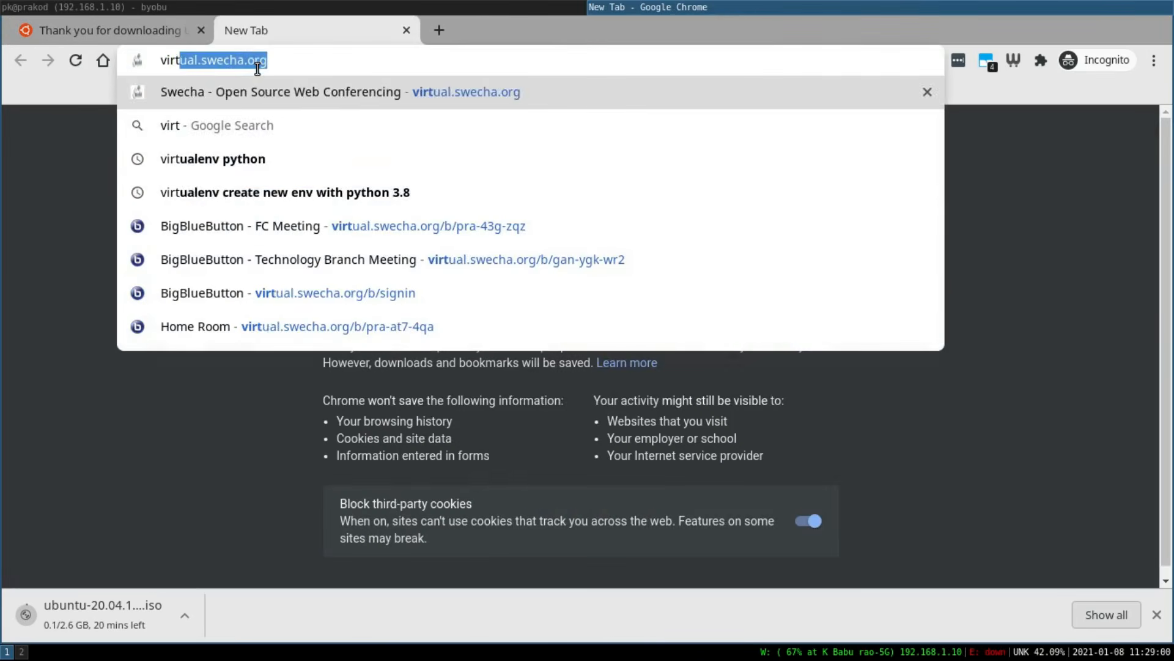
pyautogui.press('BackSpace')
pyautogui.write('box')
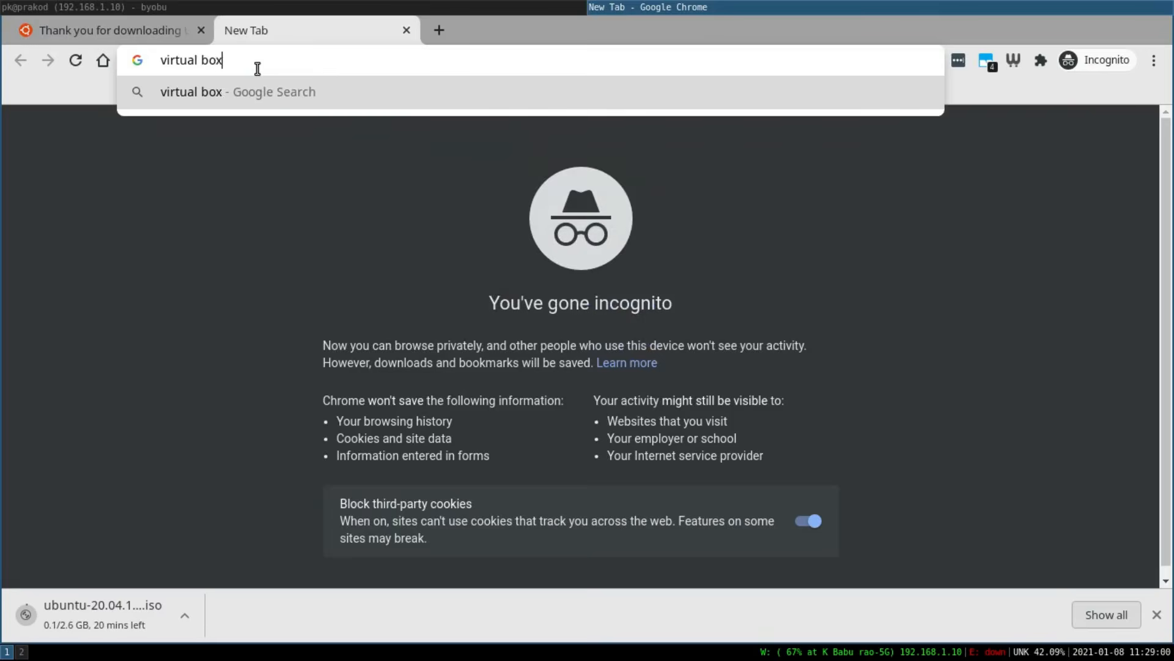
pyautogui.press('Return')
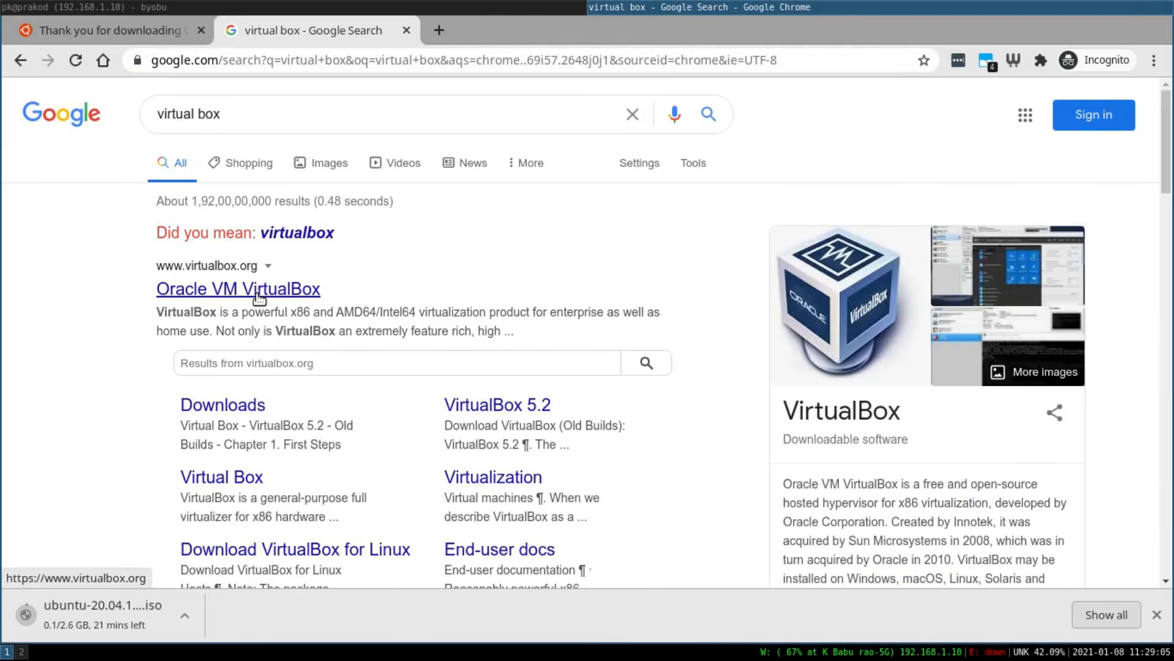
# Go to virtualbox.org downloads and save the VirtualBox 6.1.16 package for Ubuntu 18.04 / 18.10 / 19.04.
pyautogui.click(258, 294)
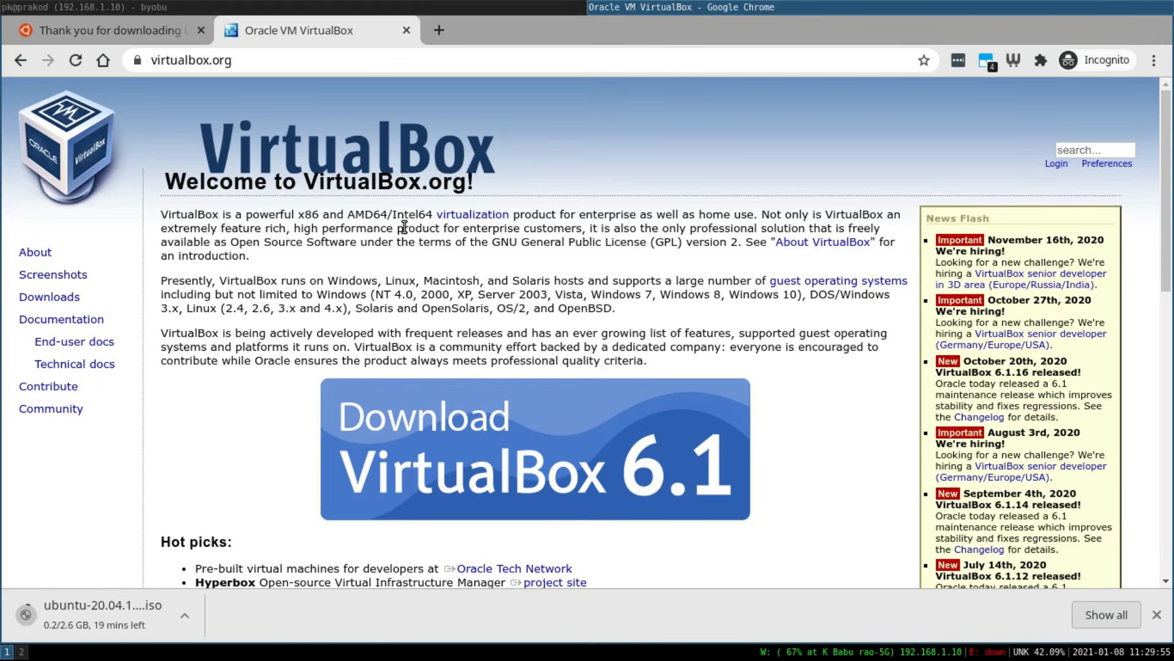
pyautogui.doubleClick(63, 298)
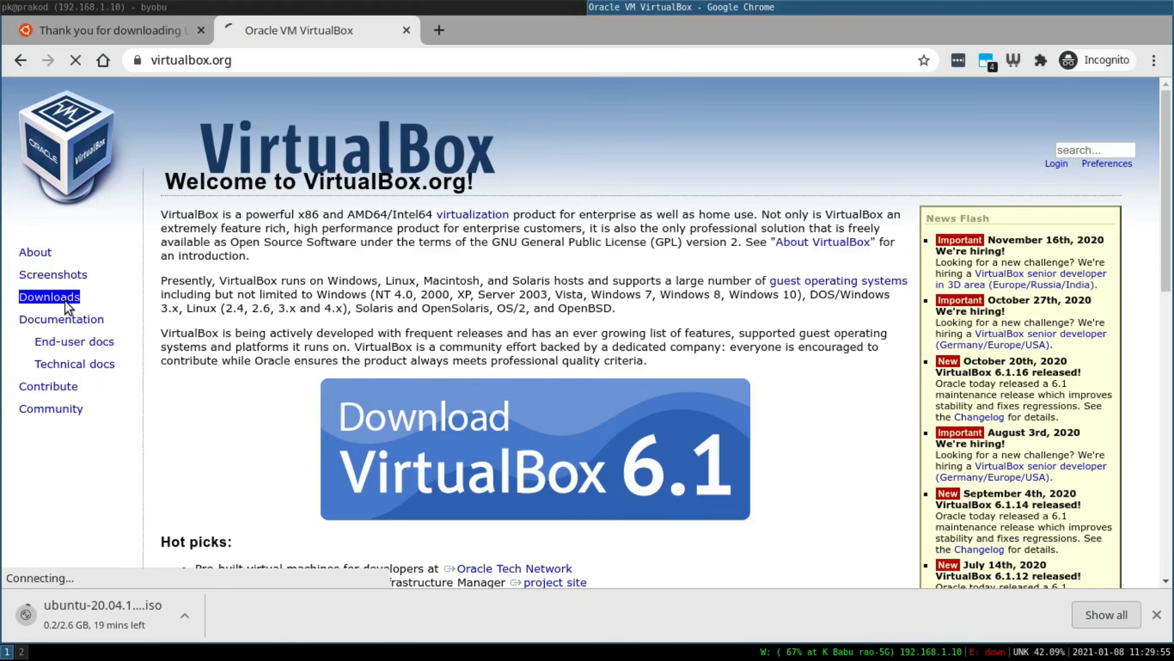
pyautogui.scroll(-4, 468, 438)
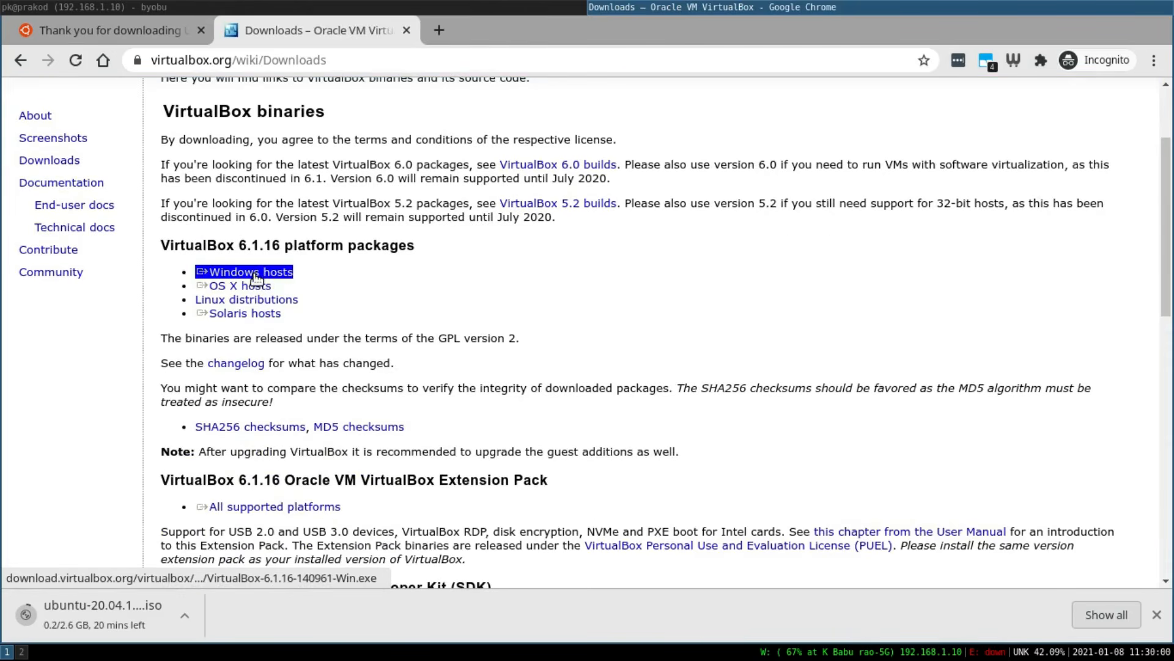
pyautogui.click(268, 302)
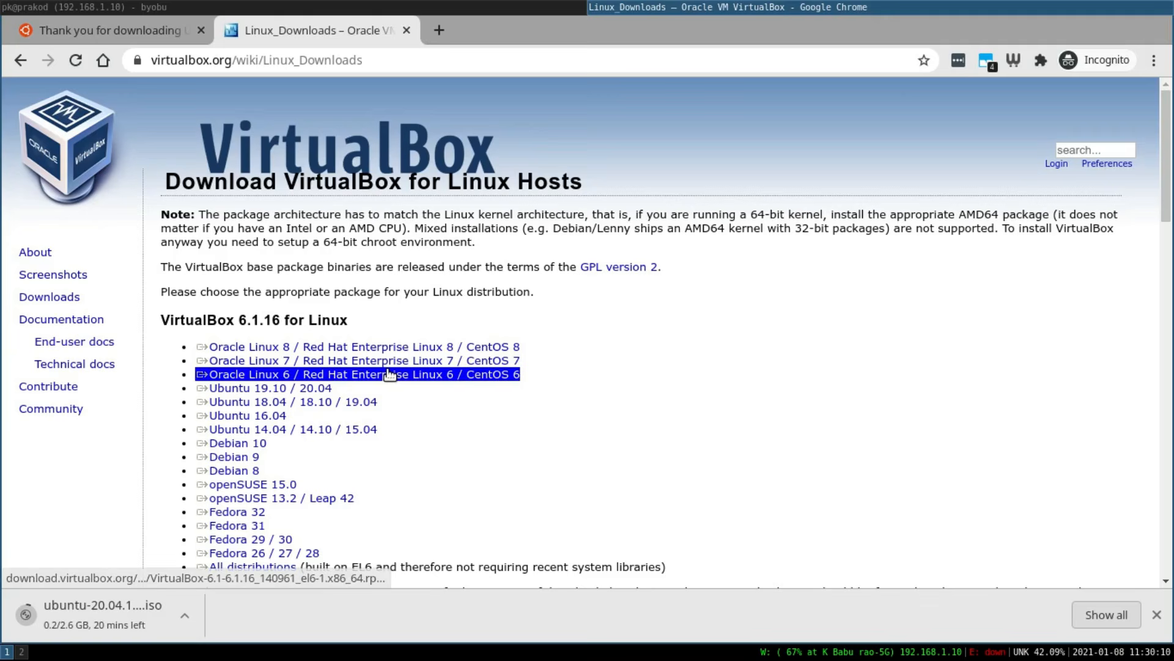
pyautogui.click(303, 402)
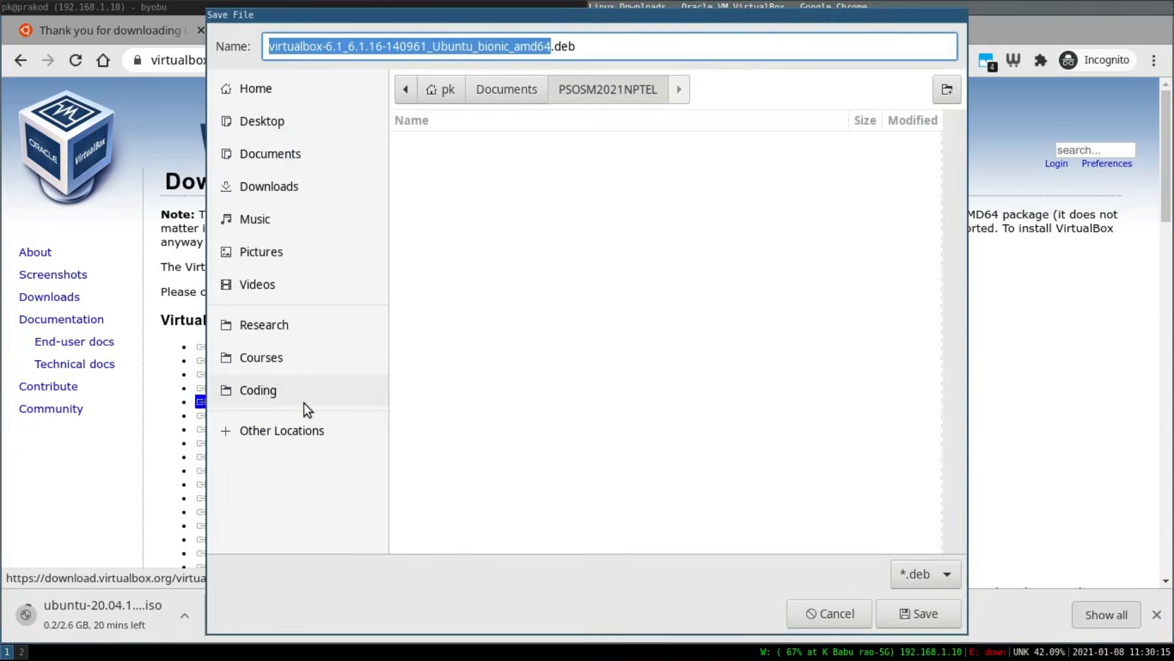
pyautogui.click(926, 618)
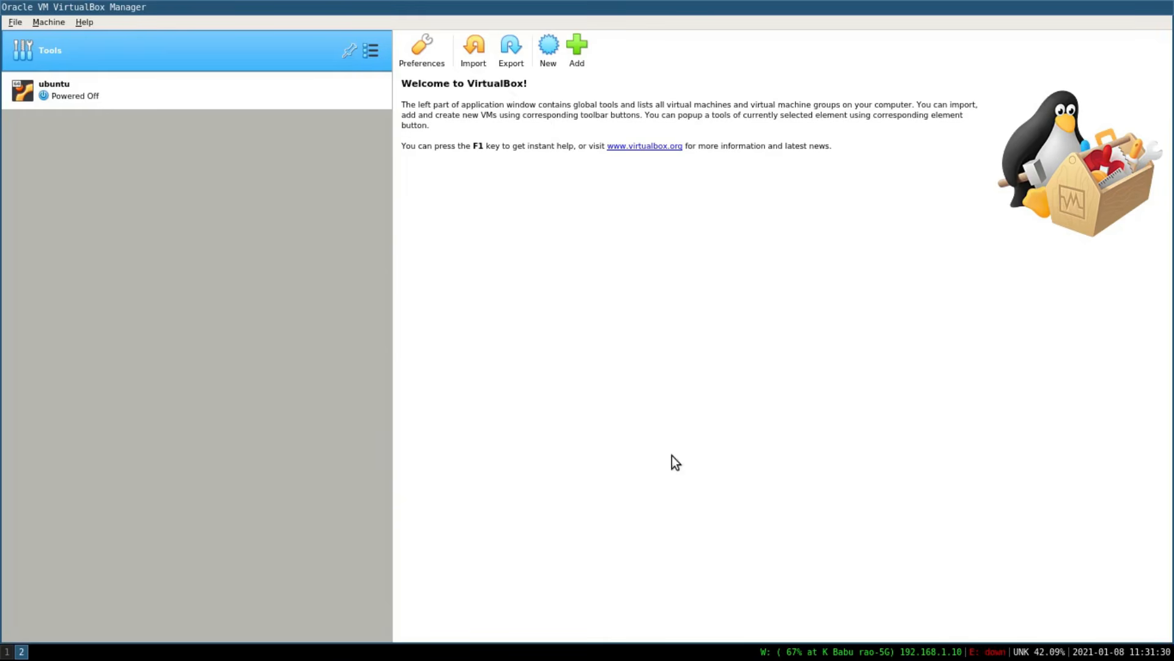
# Start a new virtual machine named ubuntu-test with type Linux and version Ubuntu (64-bit).
pyautogui.click(549, 56)
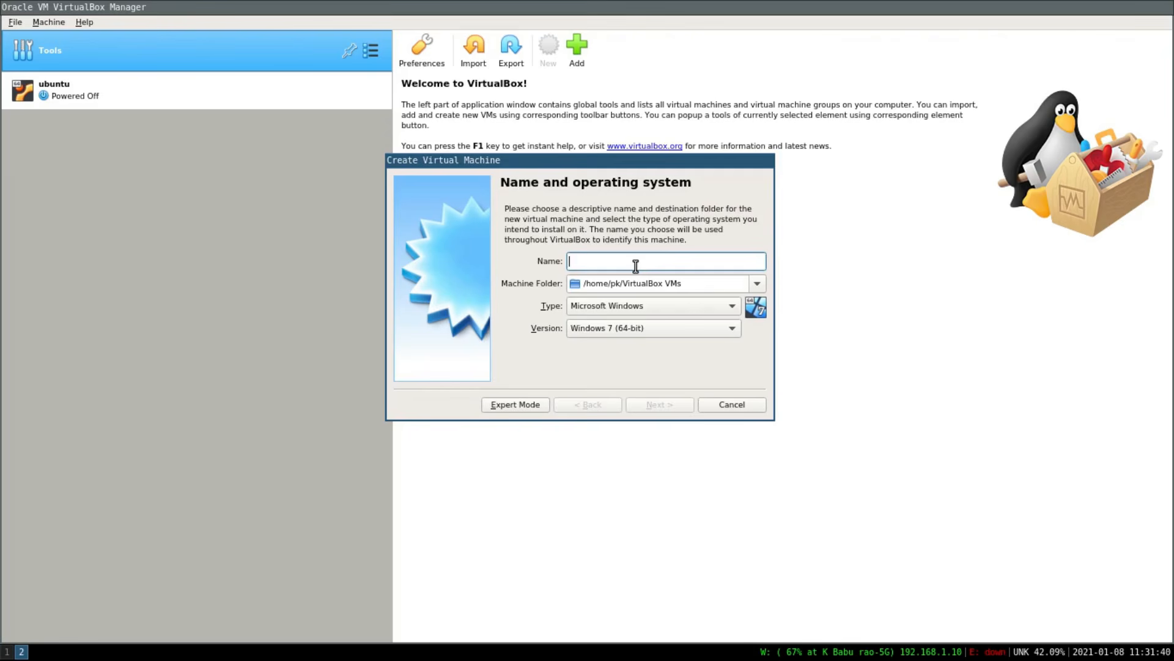
pyautogui.write('ubuntu')
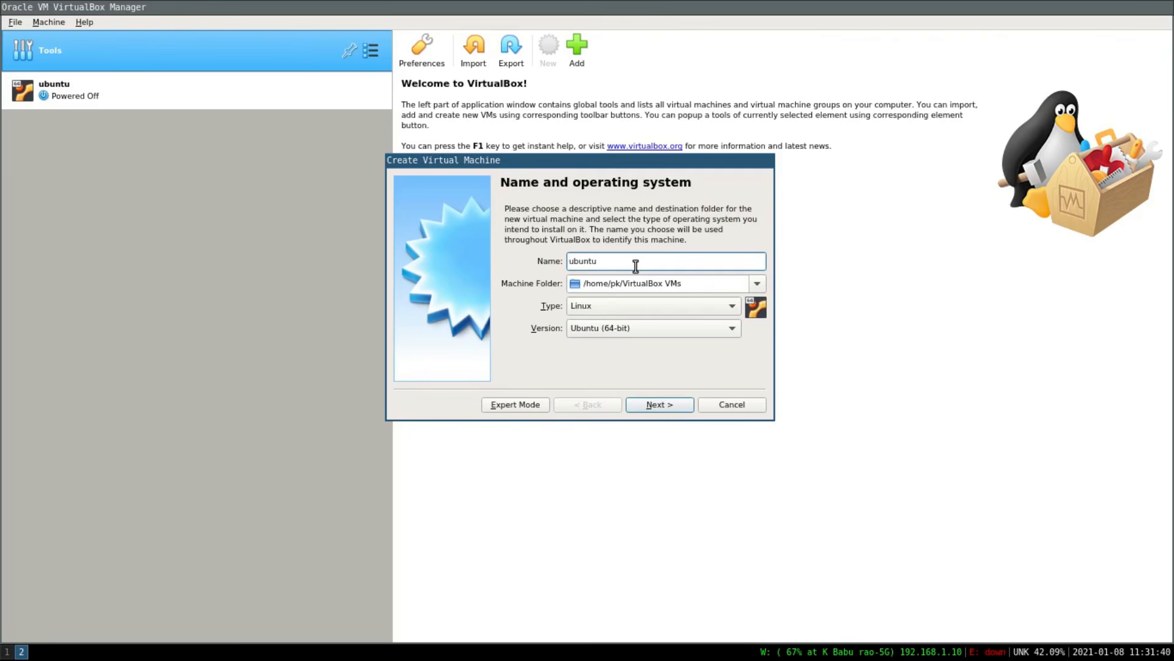
pyautogui.write('-test')
pyautogui.click(650, 308)
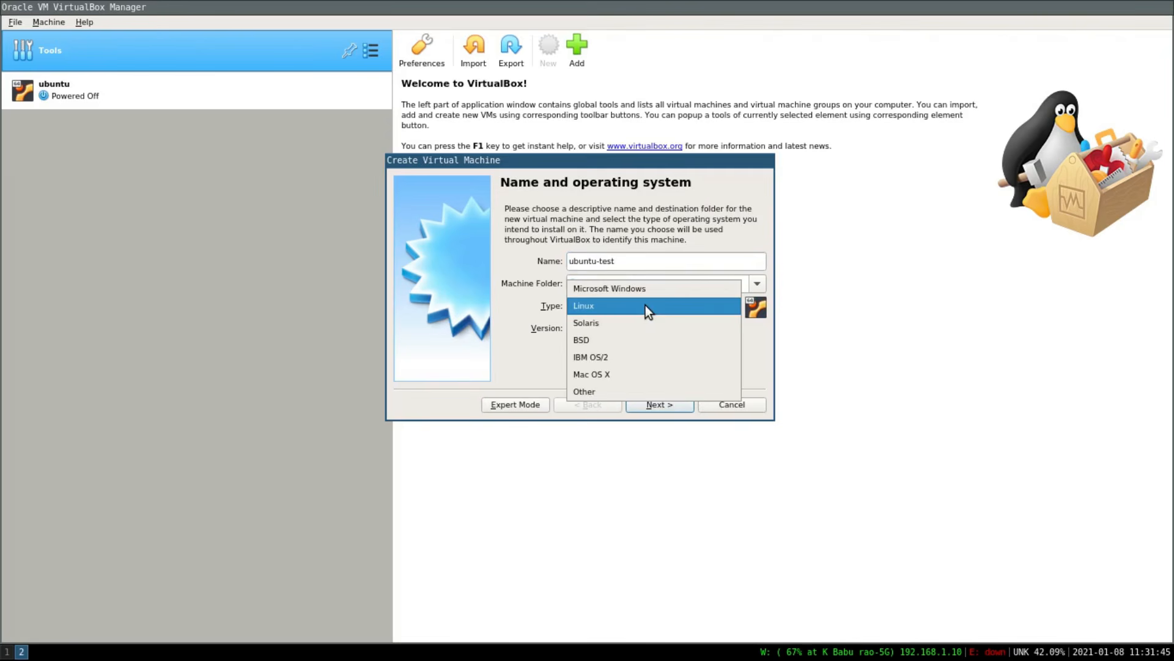
pyautogui.click(645, 305)
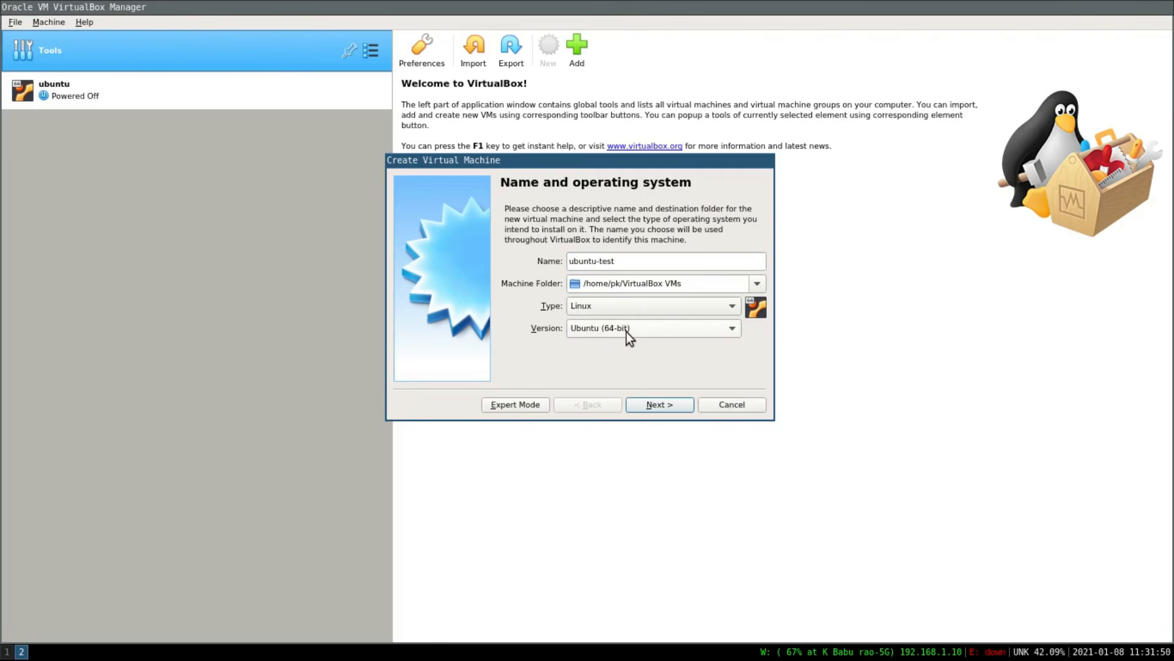
pyautogui.click(658, 404)
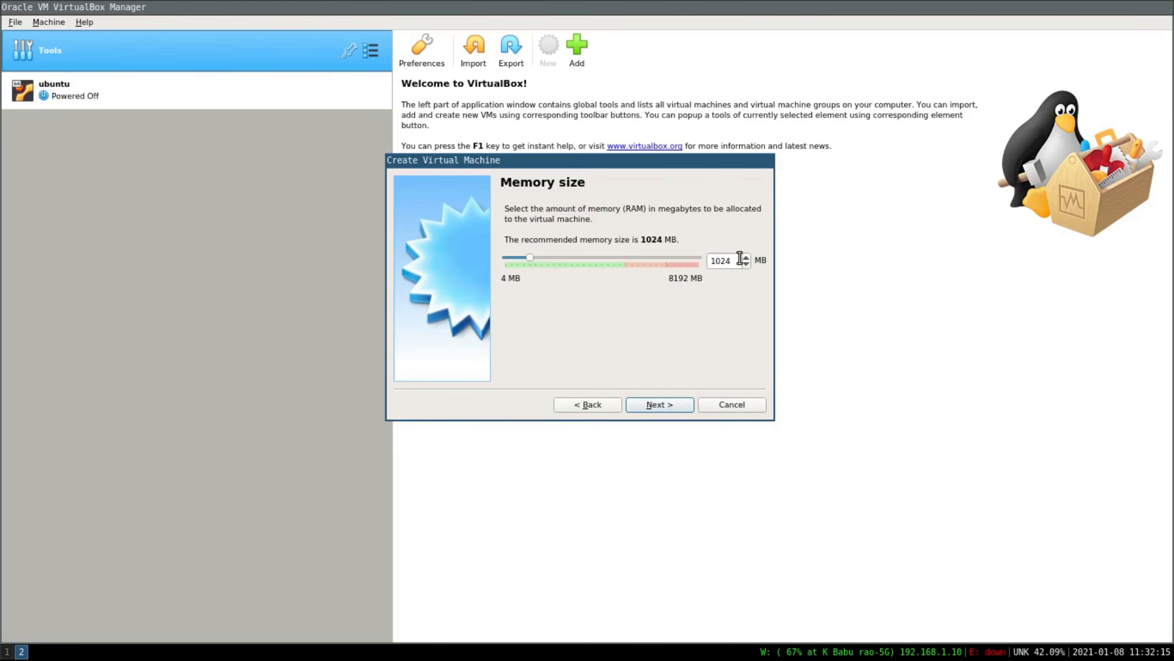
# Keep 1024 MB memory and create a dynamically allocated 10.00 GB VDI virtual hard disk for the machine.
pyautogui.click(658, 404)
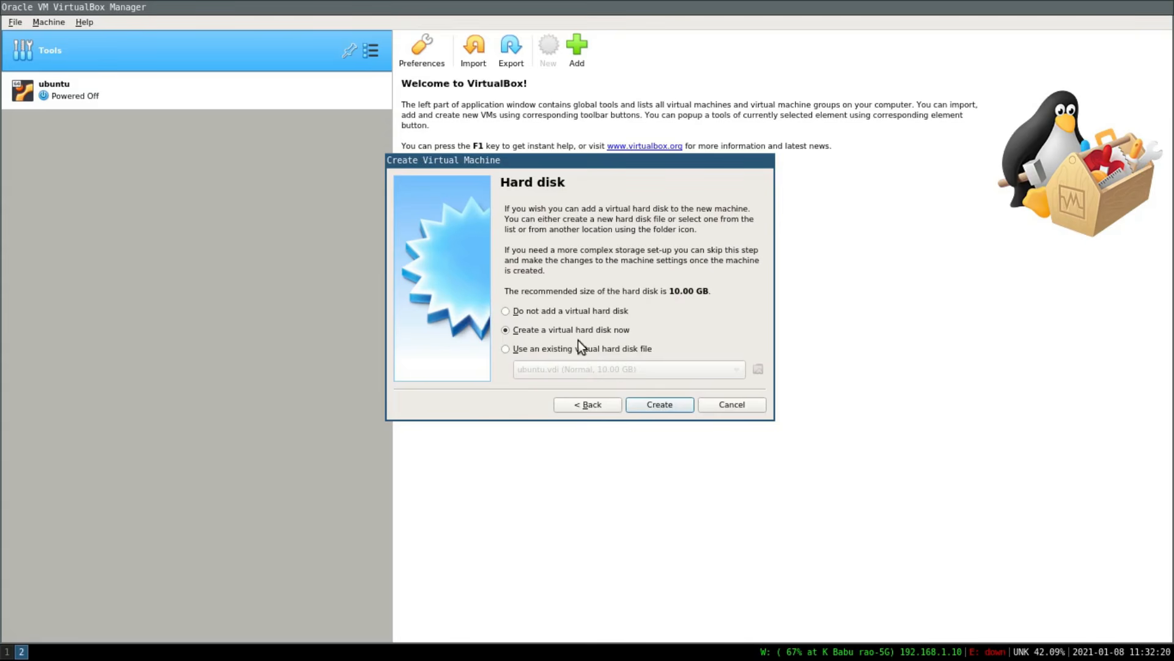
pyautogui.click(666, 404)
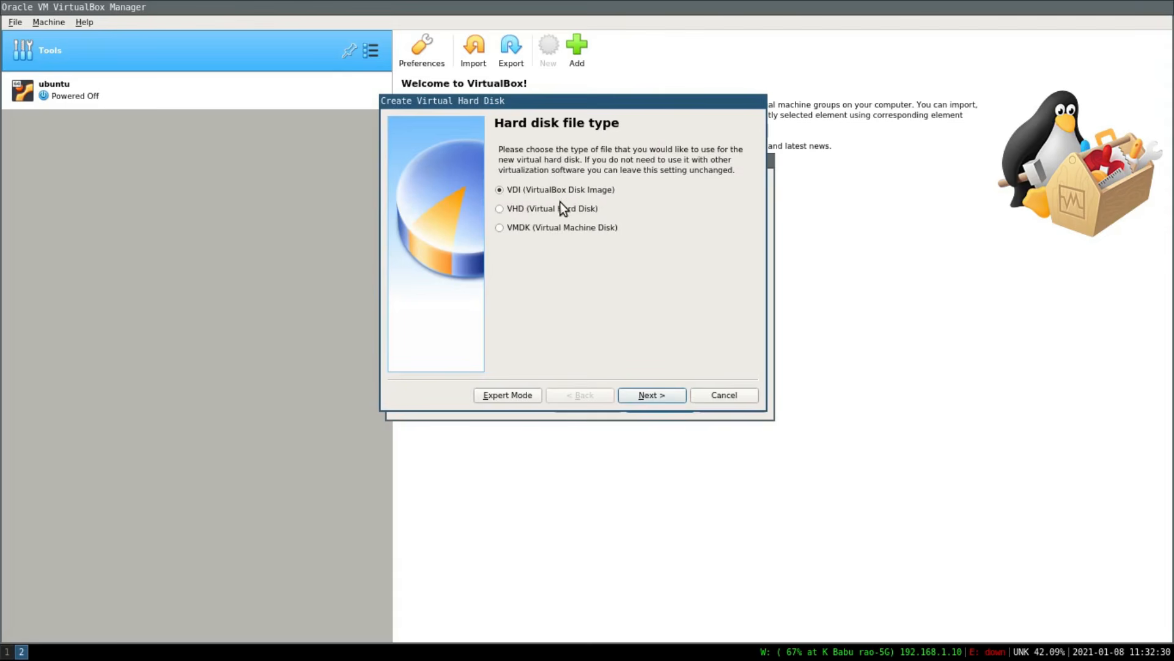
pyautogui.click(665, 398)
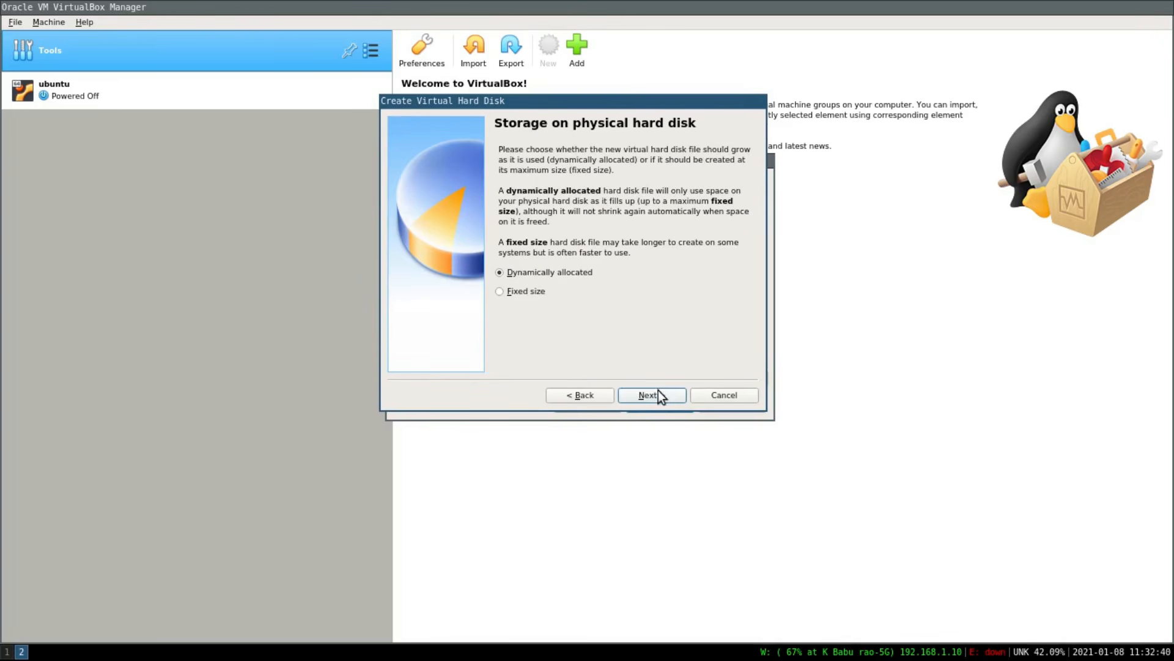
pyautogui.click(658, 393)
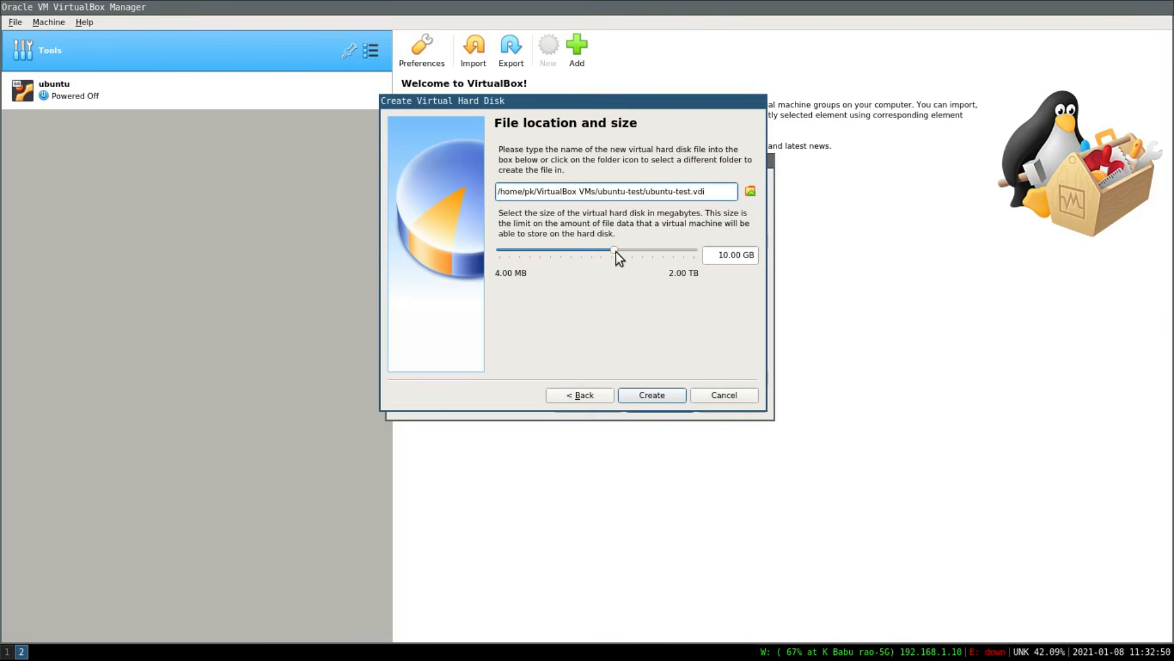
pyautogui.moveTo(615, 252)
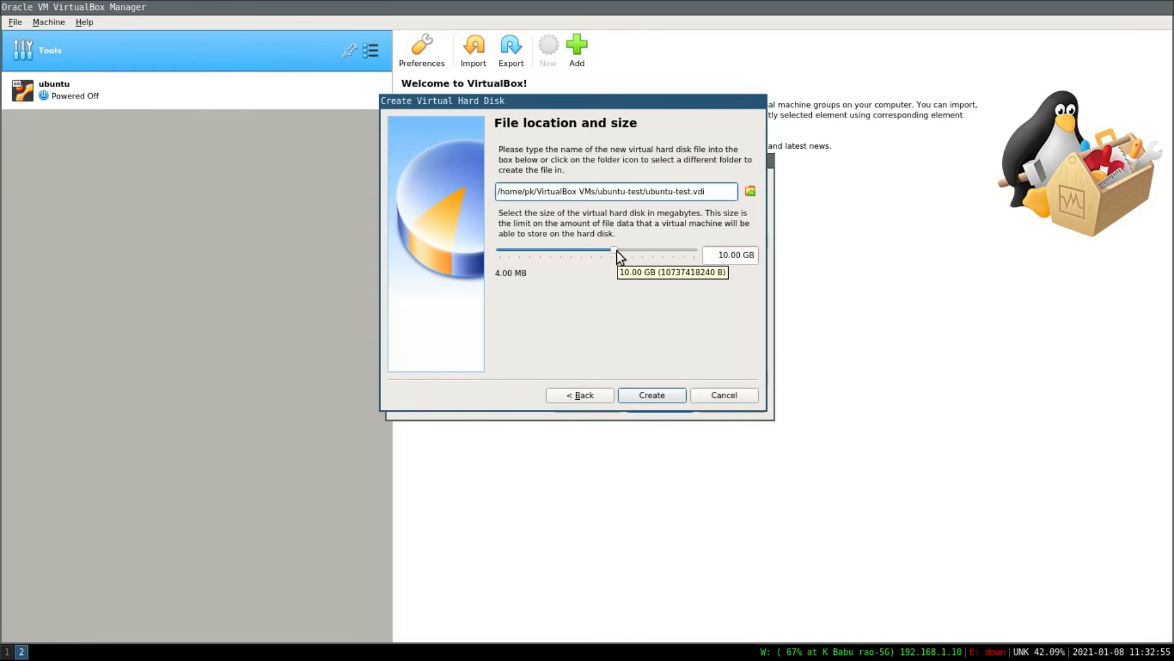
pyautogui.click(652, 395)
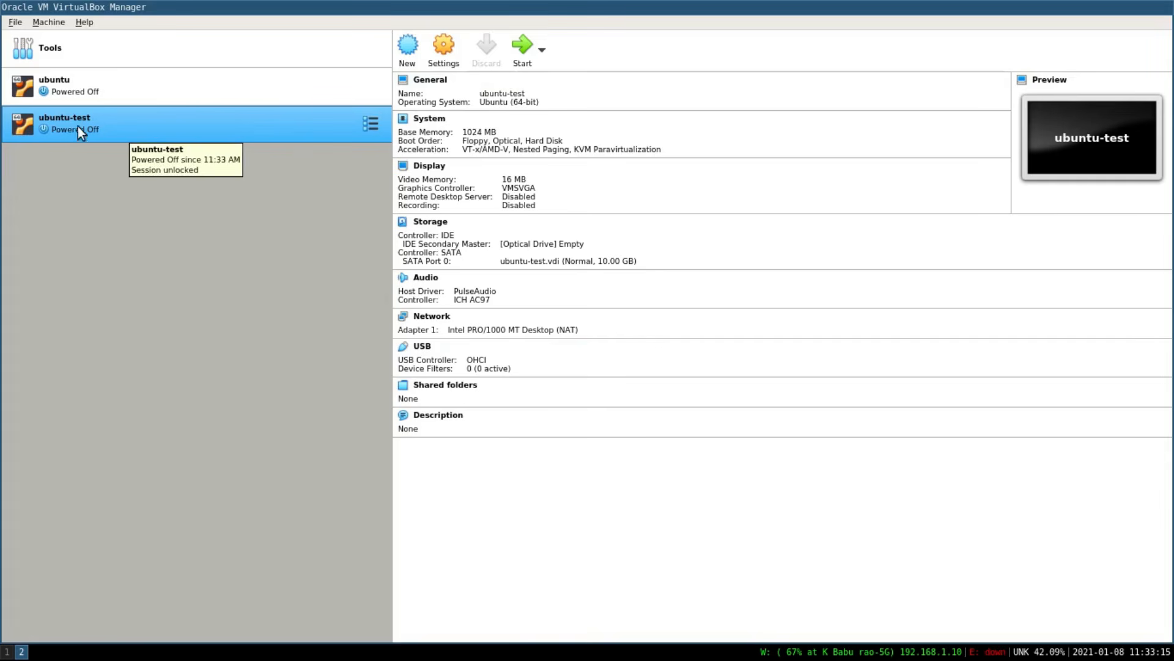
# Start the ubuntu-test machine using the ubuntu-20.04.1-desktop-amd64.iso file as the start-up disk.
pyautogui.click(516, 53)
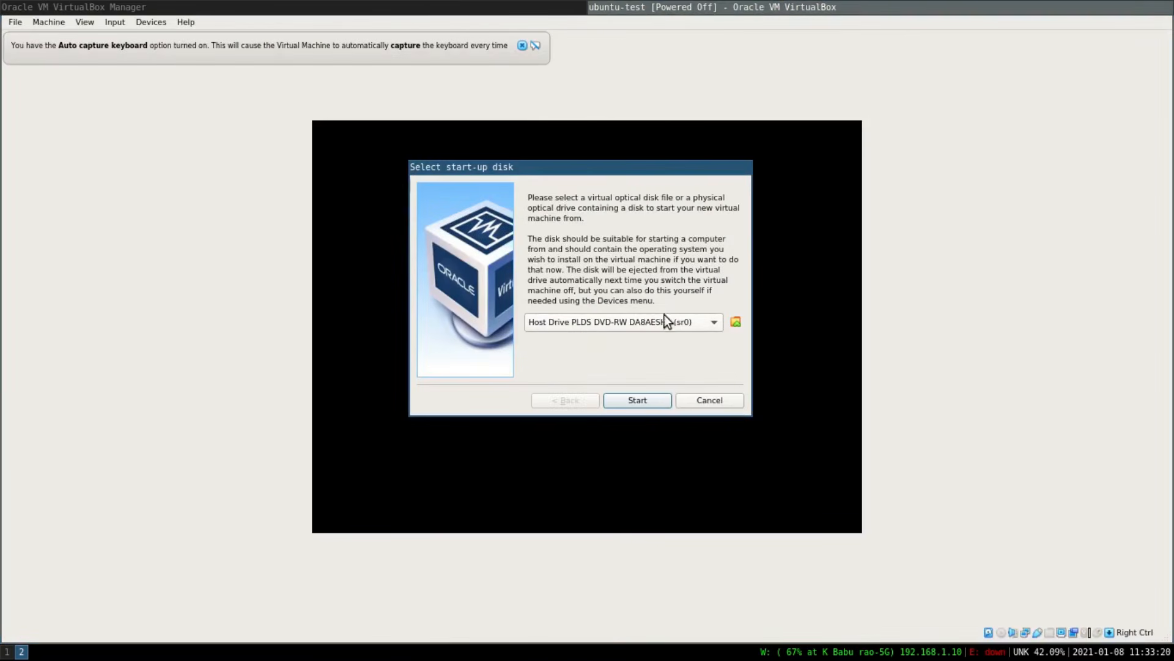
pyautogui.click(735, 322)
pyautogui.click(475, 291)
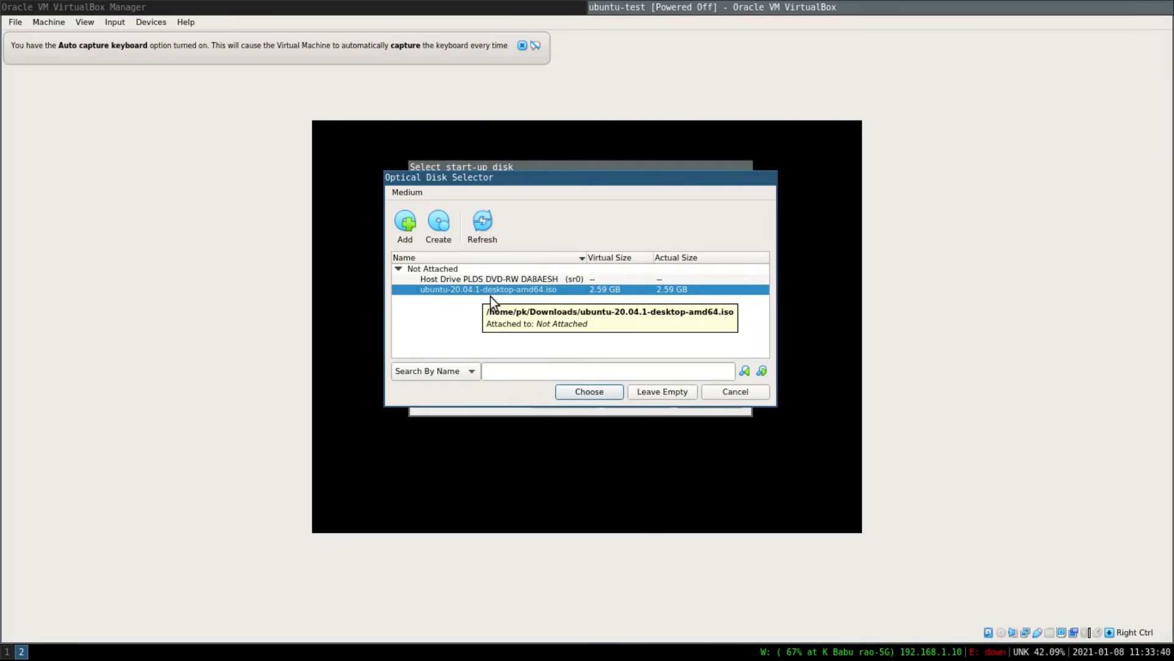
pyautogui.click(583, 393)
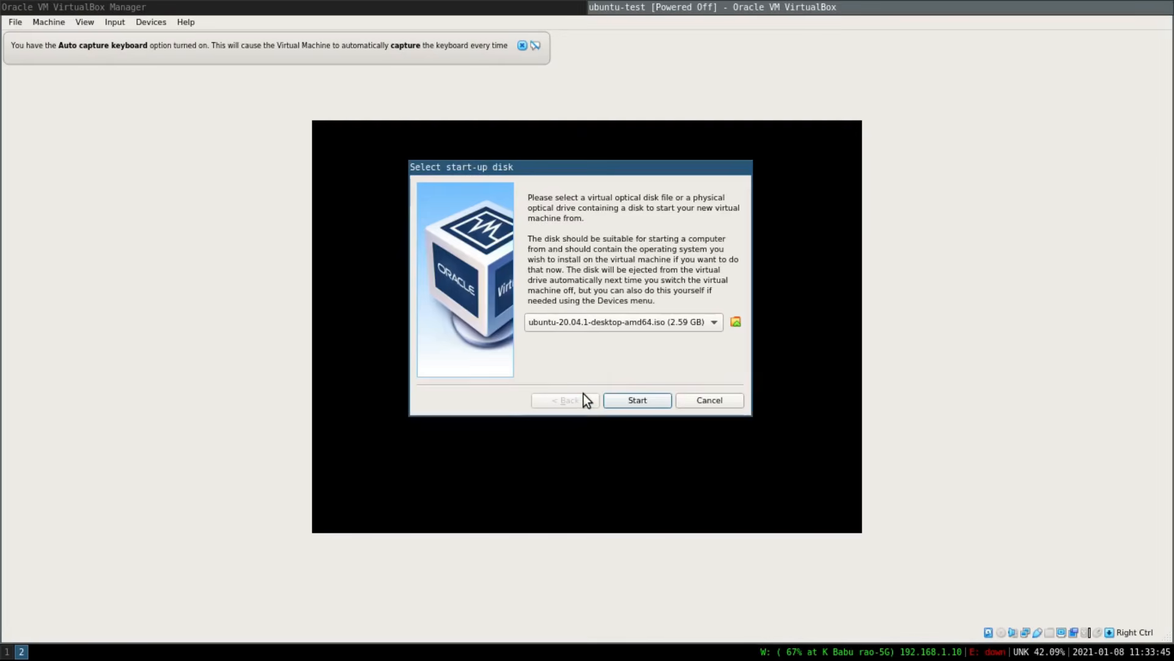
pyautogui.click(651, 403)
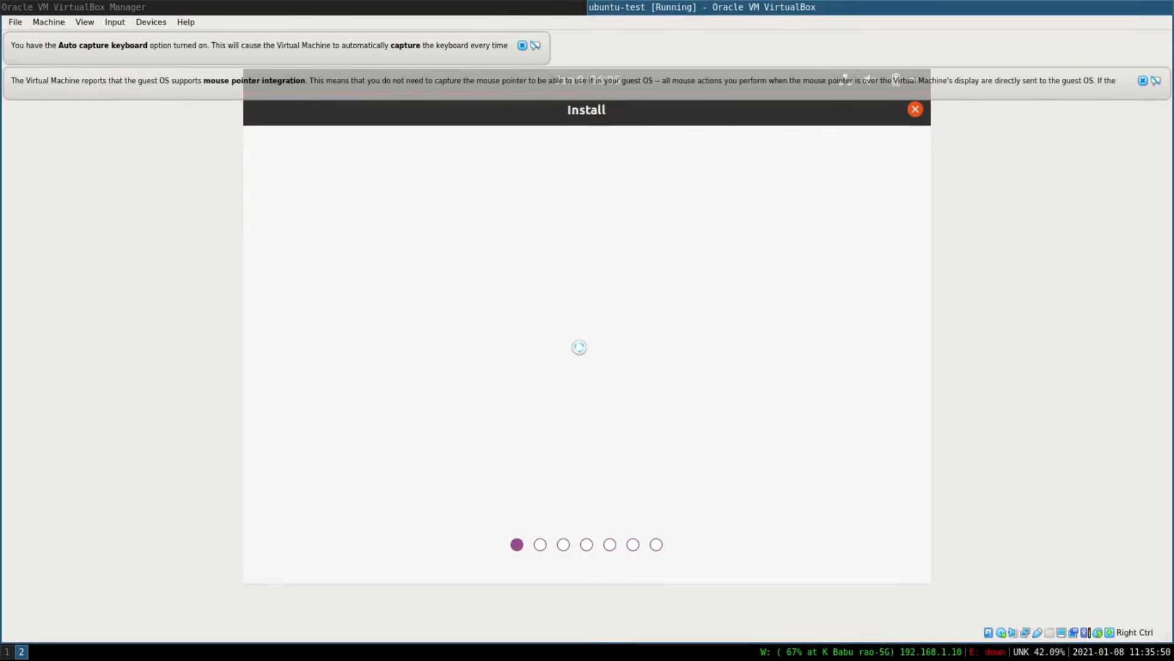
# Dismiss the keyboard capture and mouse integration notices and choose Install Ubuntu.
pyautogui.click(521, 46)
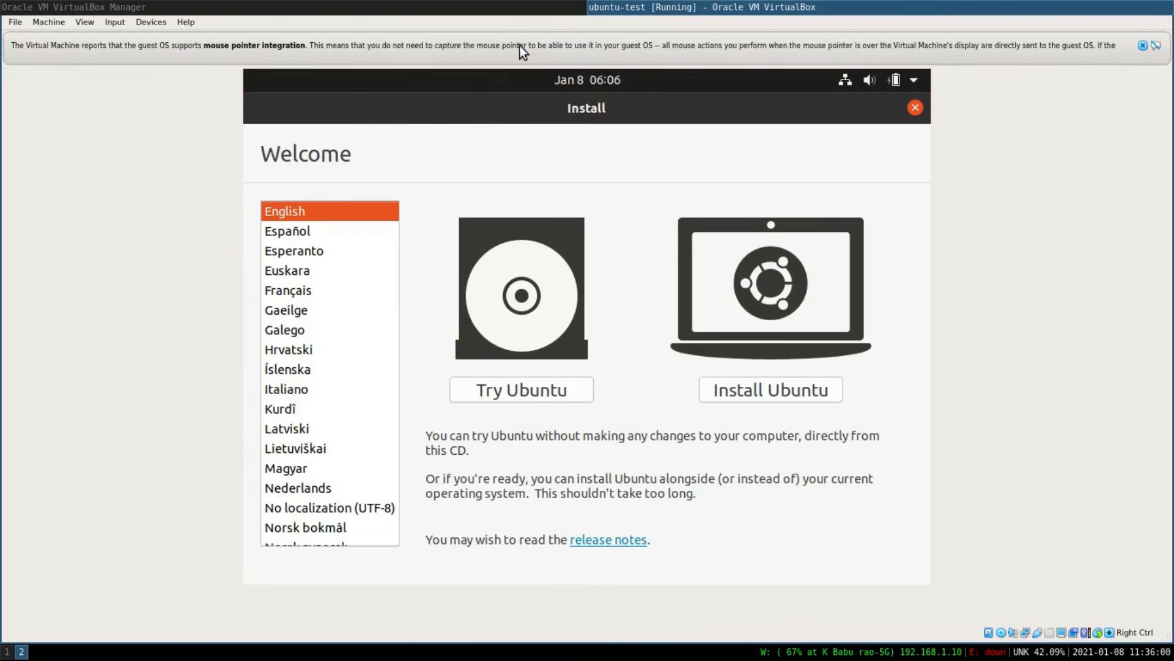
pyautogui.click(1140, 47)
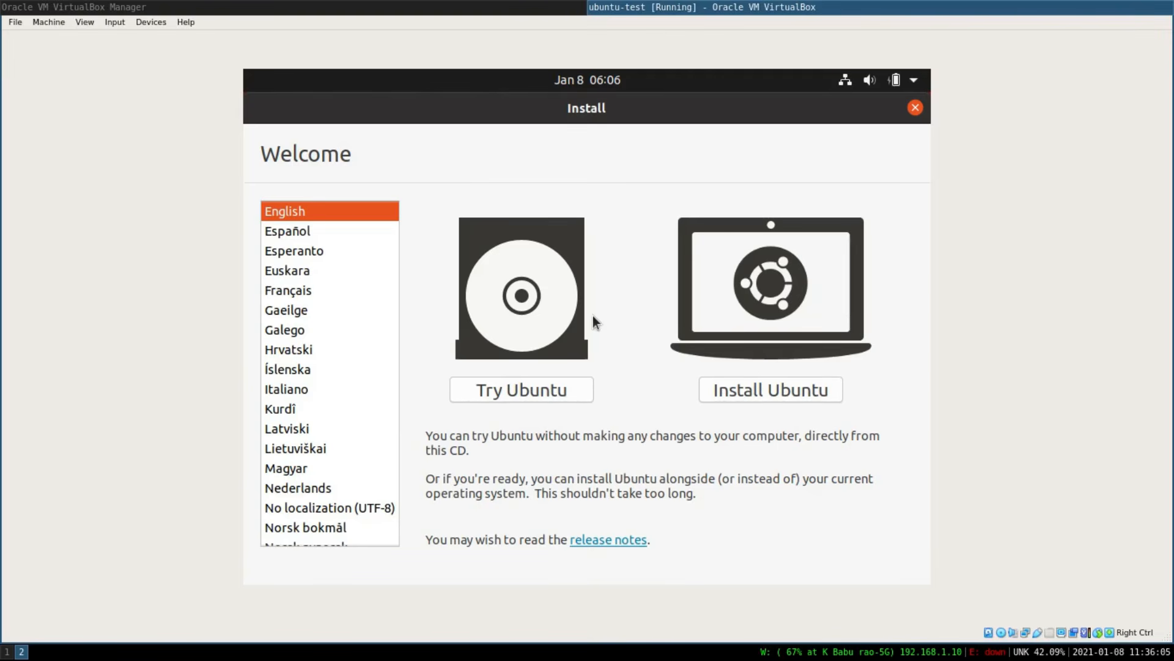
pyautogui.click(767, 391)
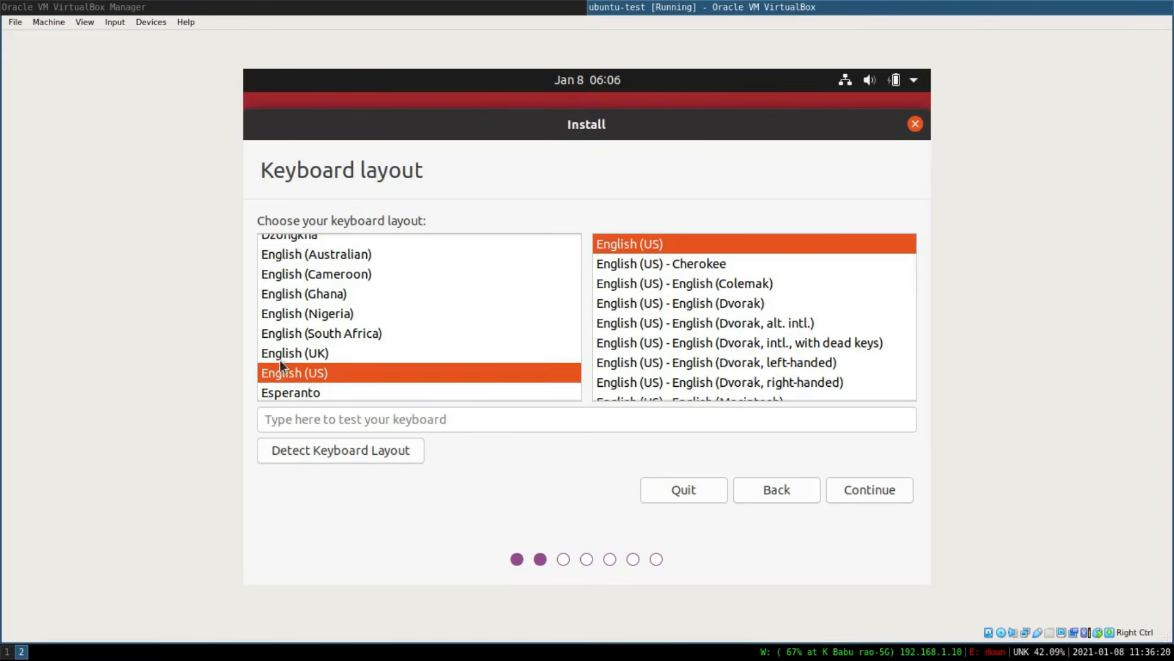
# Keep the English (US) keyboard layout and choose Minimal installation for the software options.
pyautogui.click(881, 491)
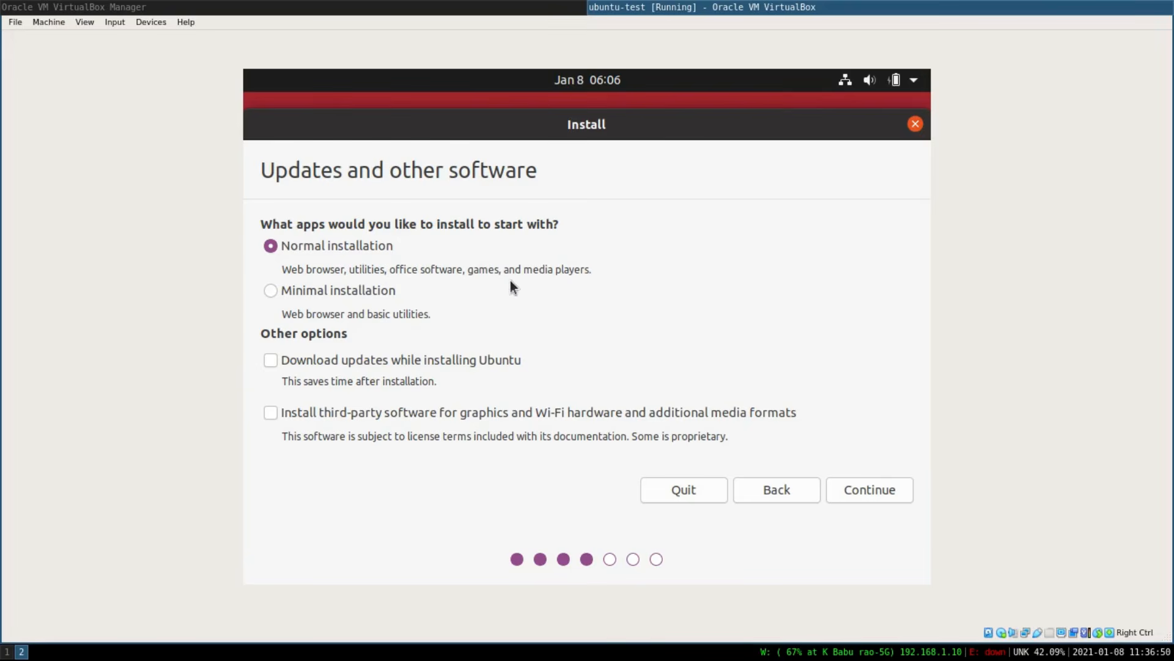
pyautogui.click(272, 290)
pyautogui.click(871, 494)
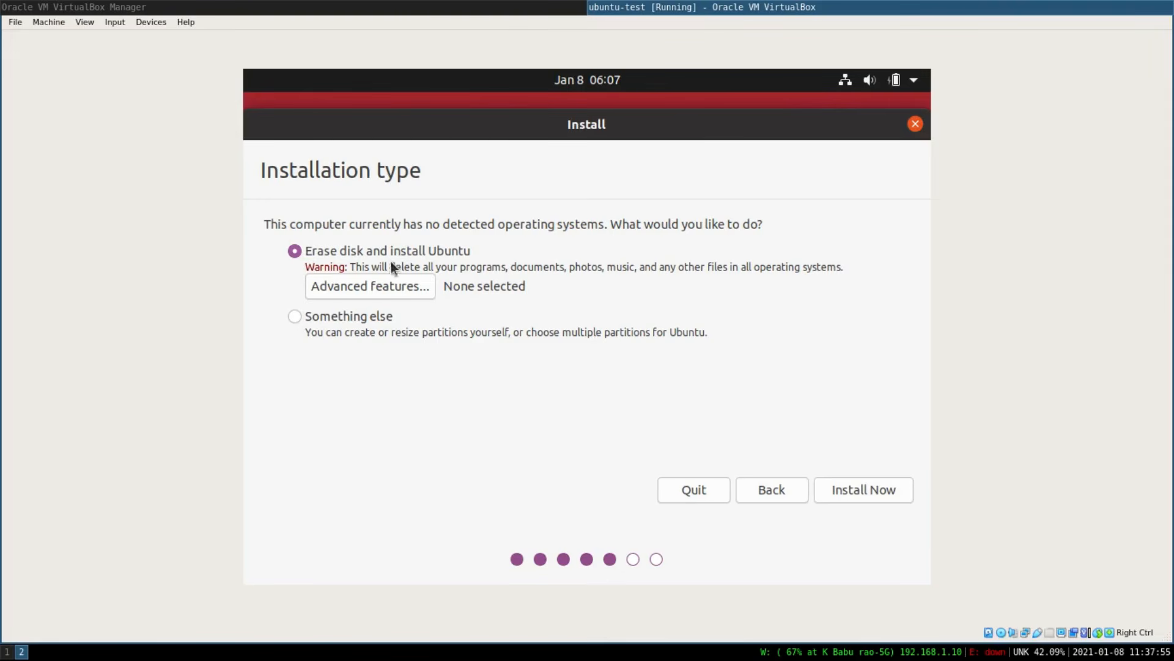
# Choose Something else as the installation type and create a new empty partition table on /dev/sda.
pyautogui.click(294, 317)
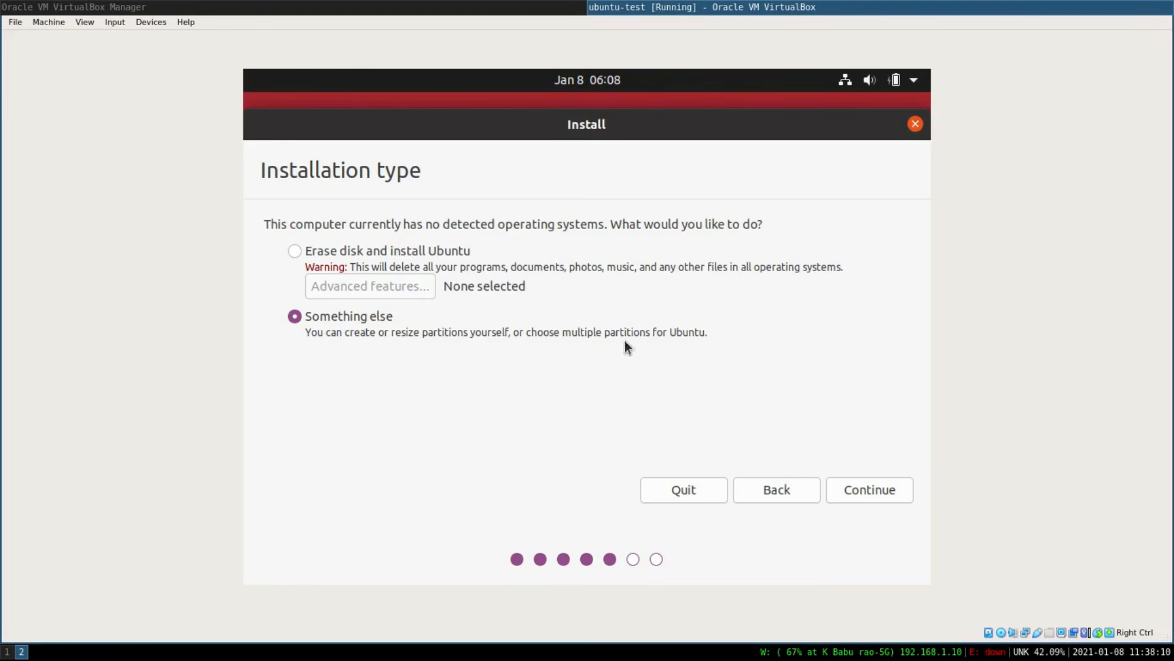
pyautogui.click(875, 492)
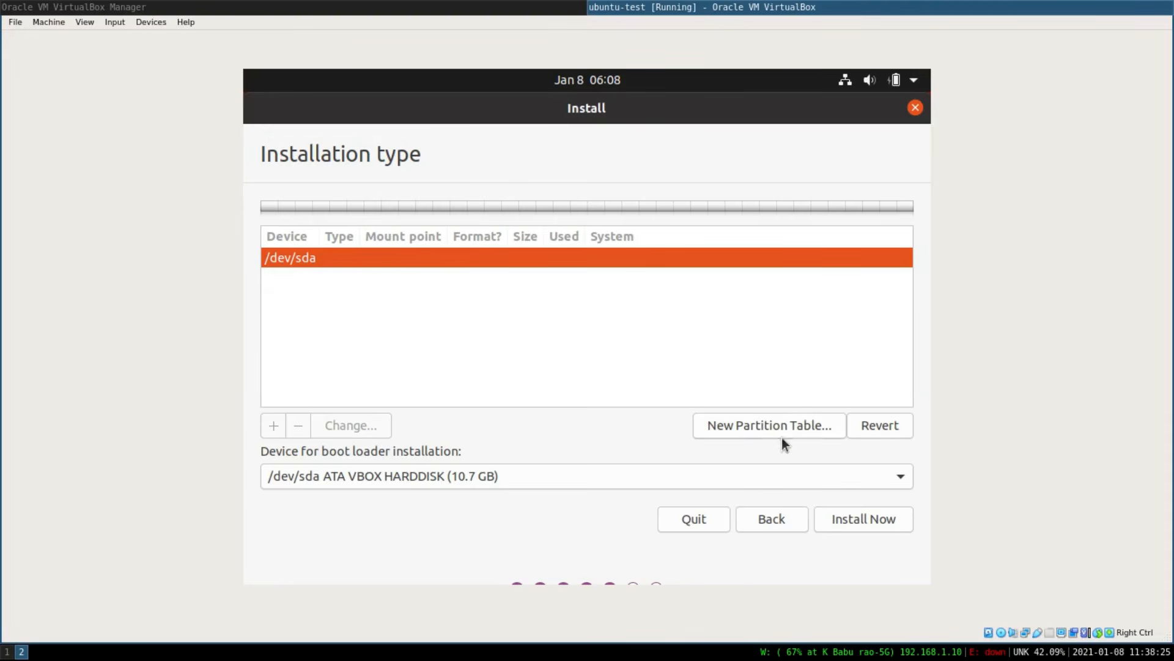
pyautogui.click(761, 427)
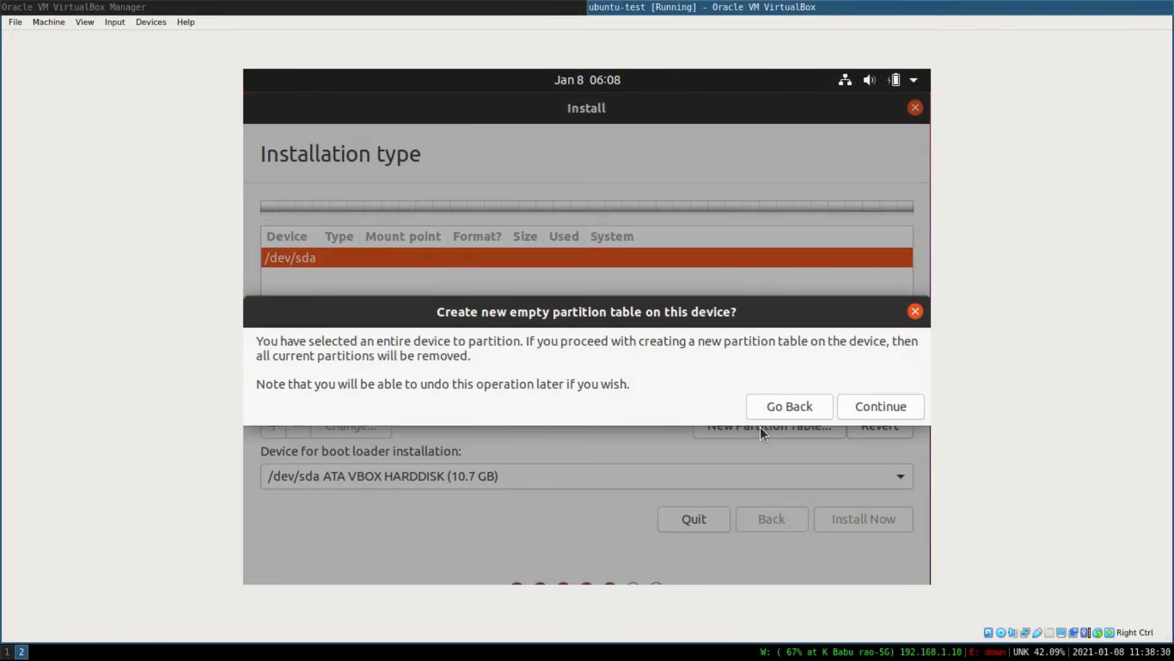
pyautogui.click(874, 407)
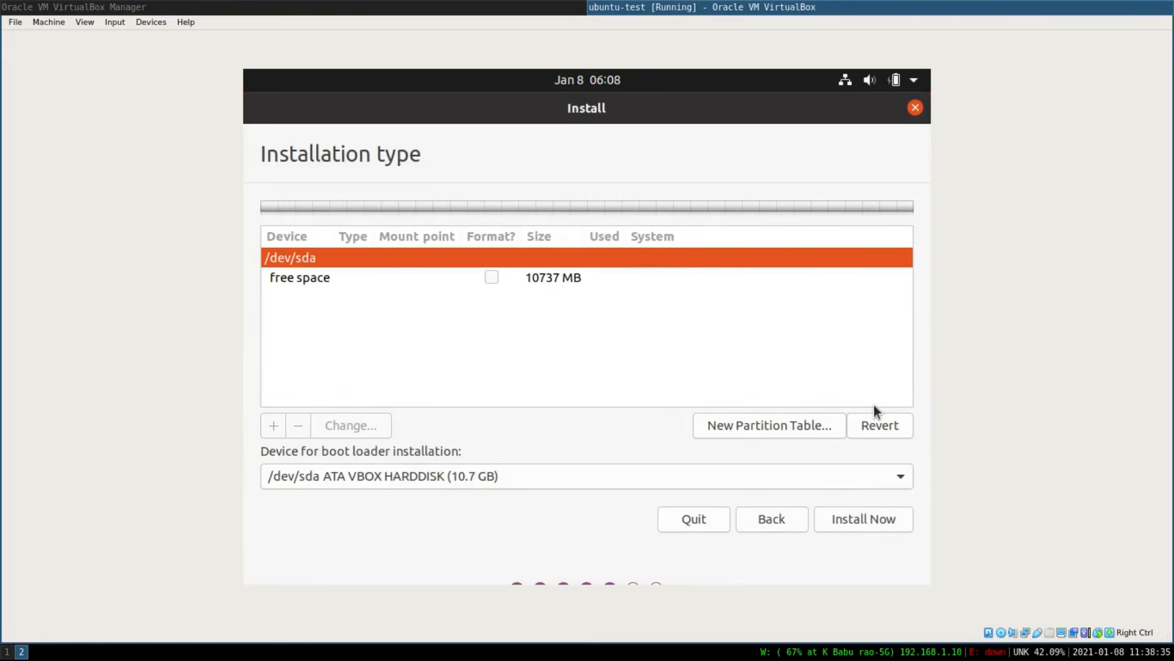
# Create a 1024 MB primary partition at the beginning of the free space used as swap area.
pyautogui.click(552, 278)
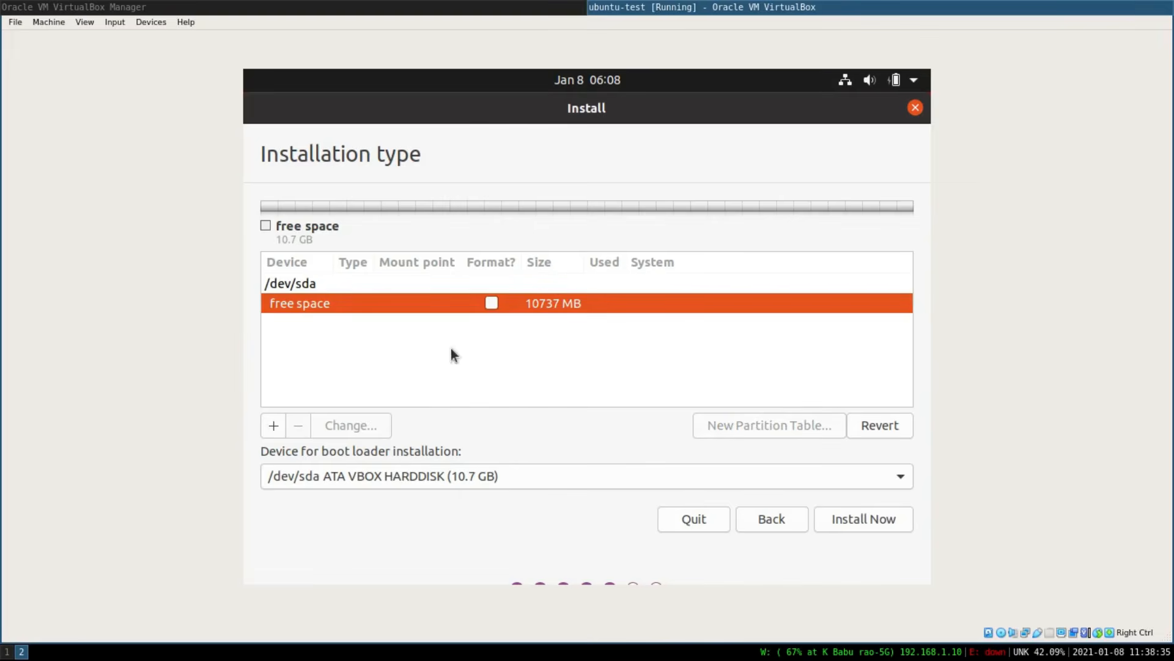
pyautogui.click(271, 427)
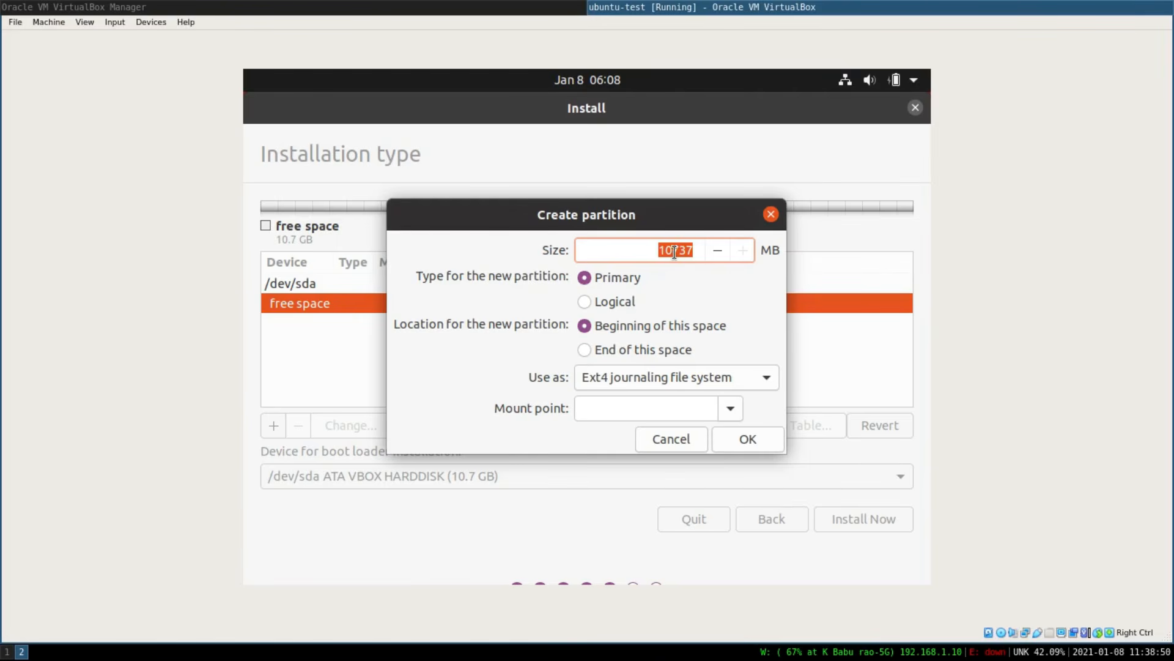
pyautogui.write('1024')
pyautogui.click(667, 376)
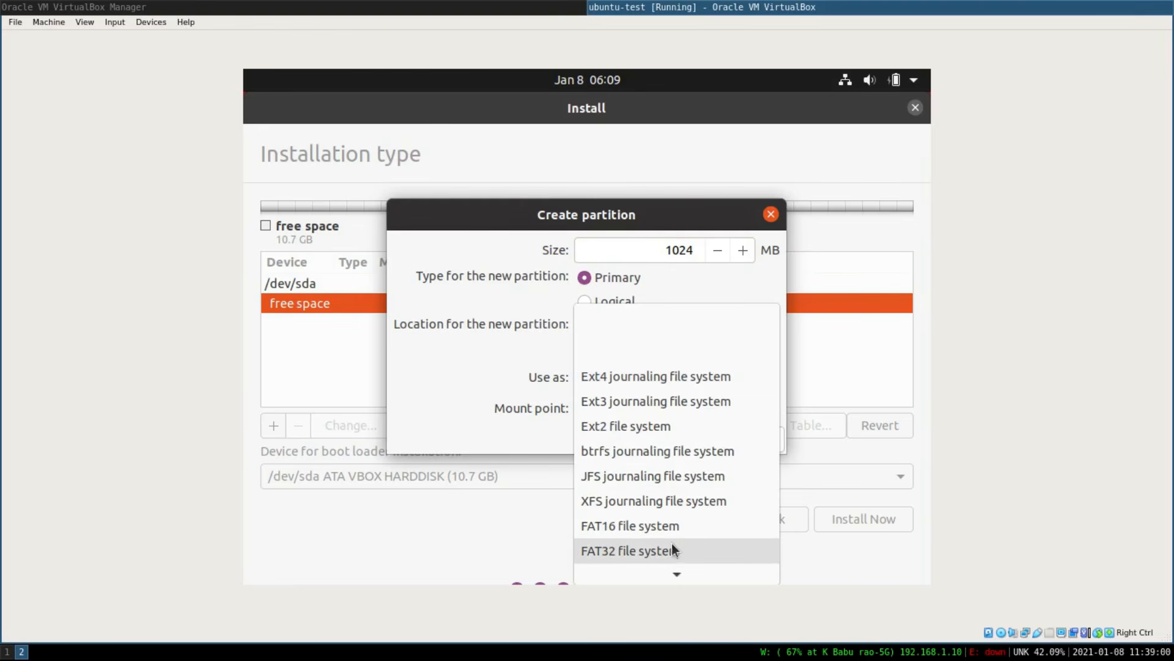
pyautogui.scroll(-1, 662, 553)
pyautogui.click(659, 553)
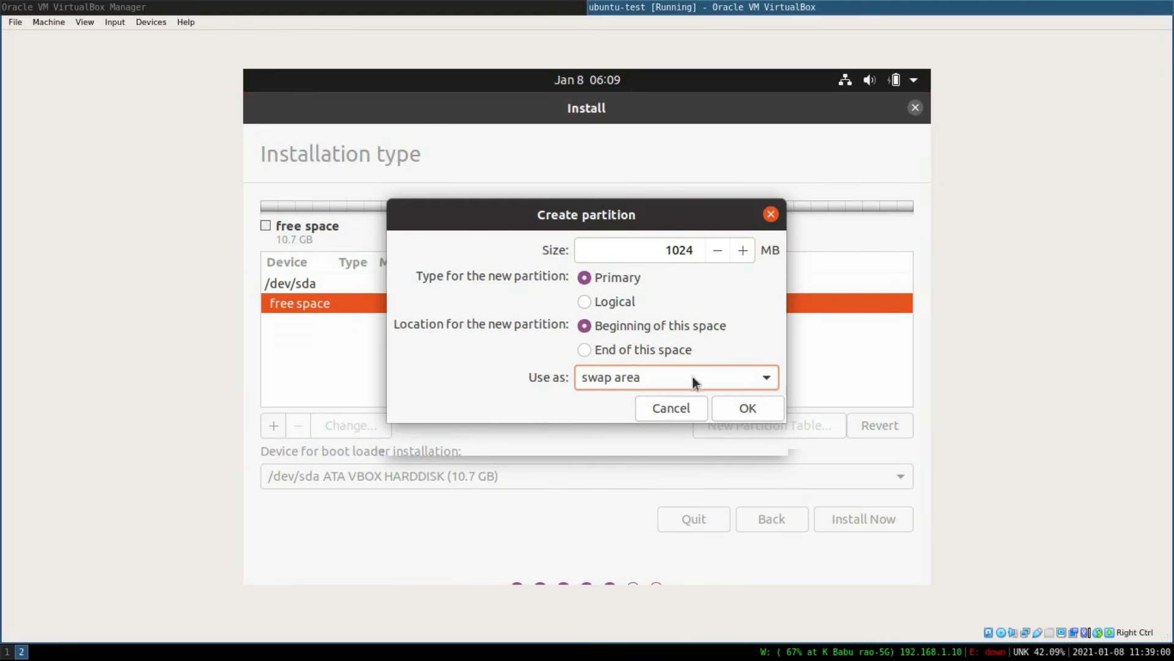
pyautogui.click(676, 251)
pyautogui.moveTo(676, 251); pyautogui.dragTo(696, 255)
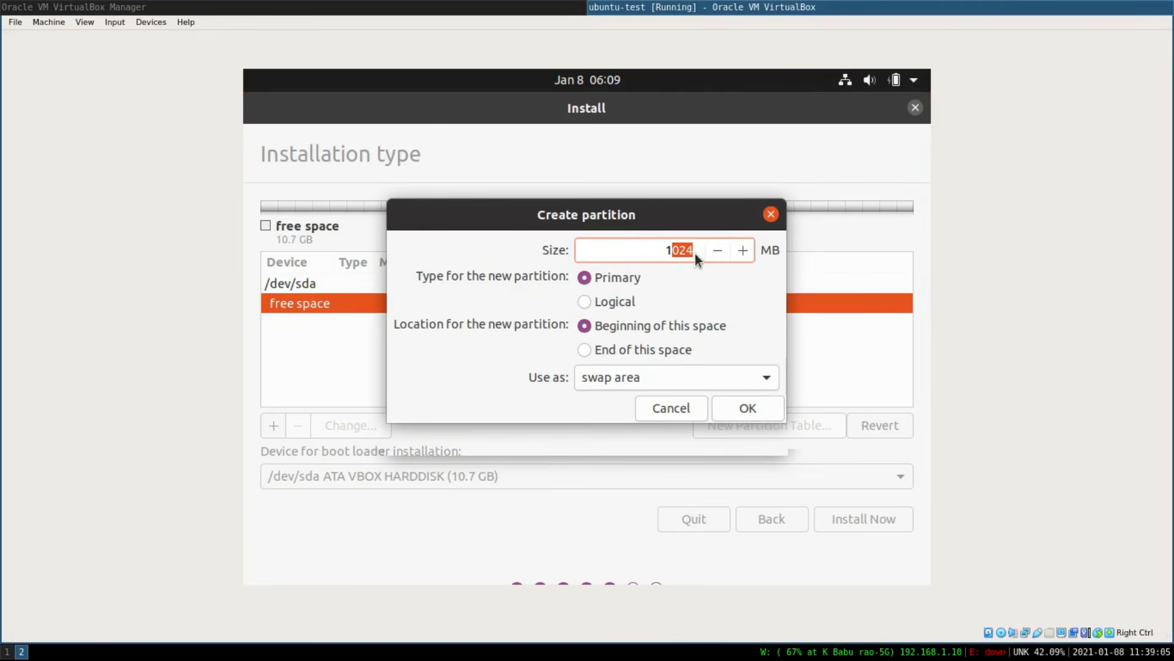
pyautogui.click(686, 252)
pyautogui.click(756, 408)
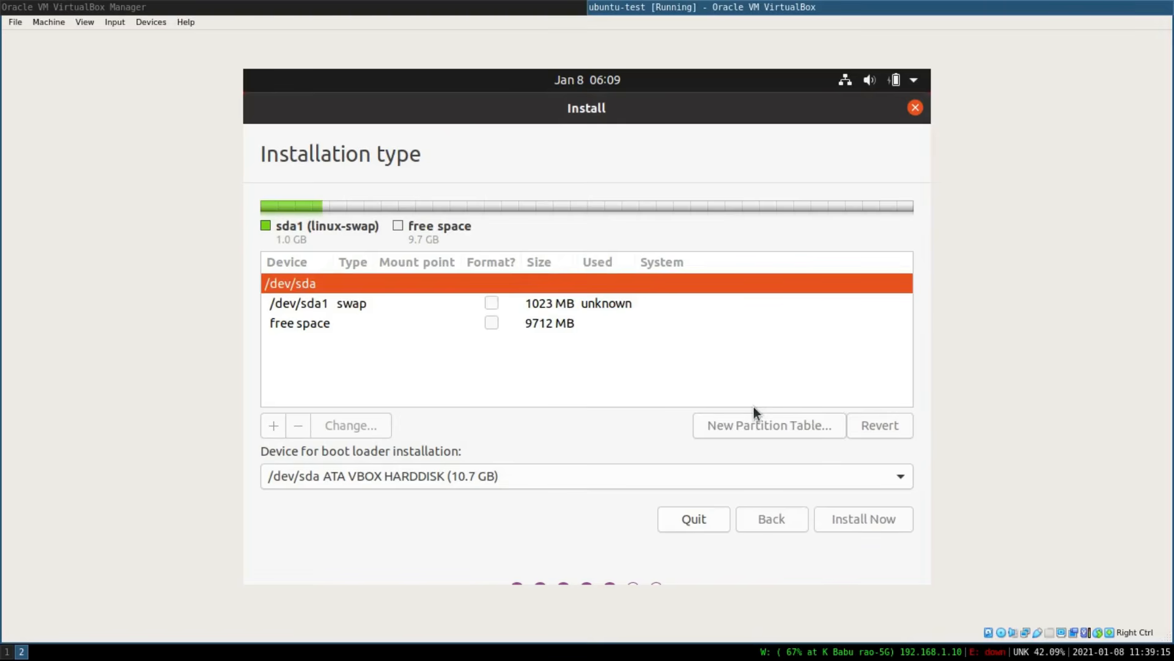
# Create a logical Ext4 partition from the remaining 9713 MB of free space with mount point /.
pyautogui.click(408, 329)
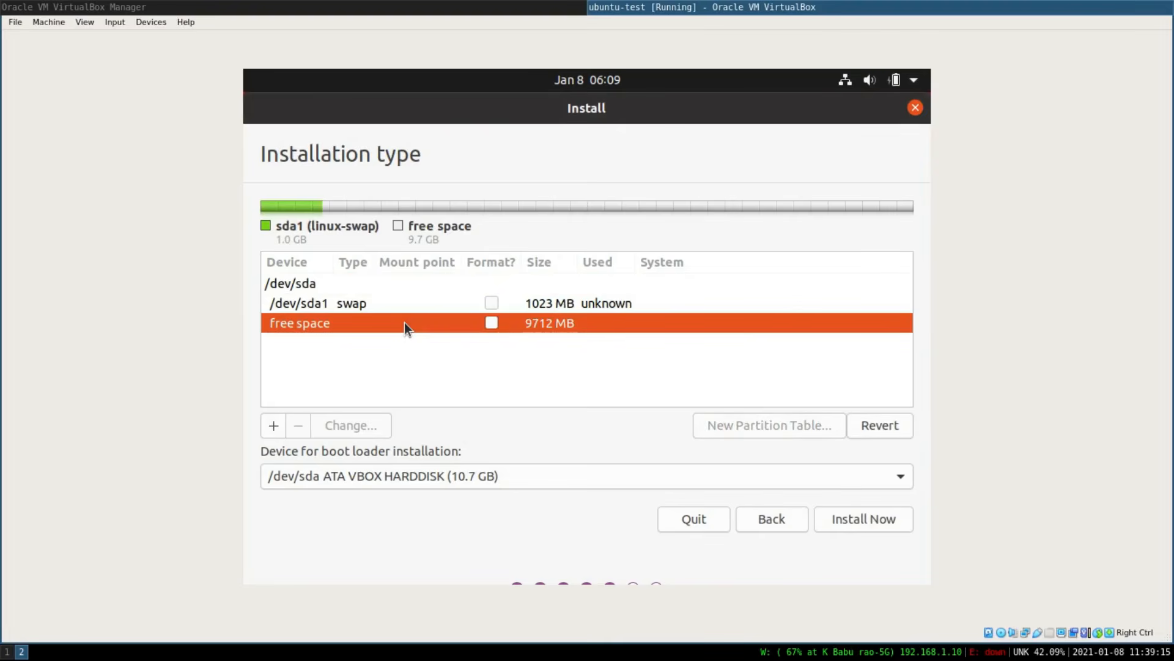
pyautogui.click(274, 426)
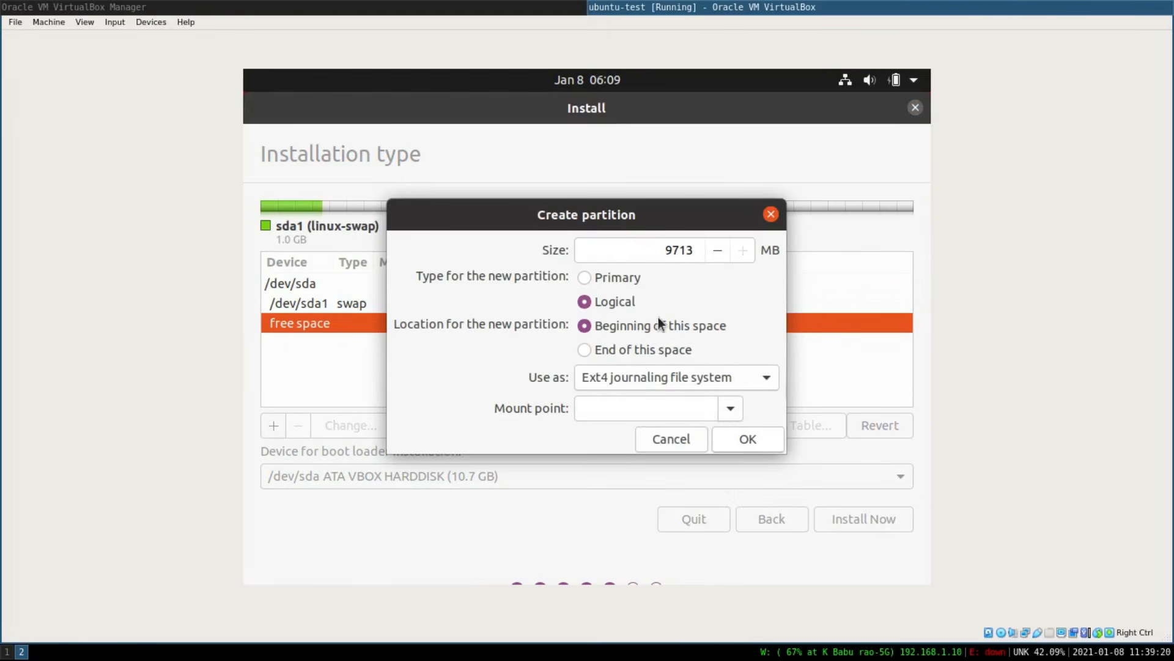
pyautogui.moveTo(662, 249); pyautogui.dragTo(695, 252)
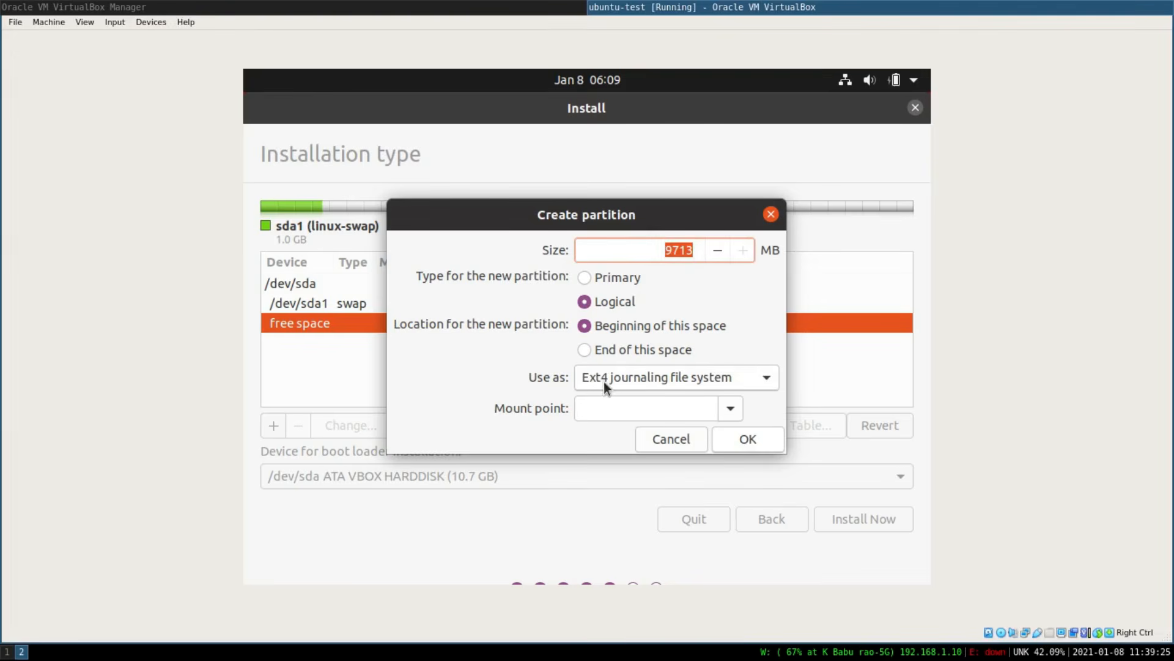
pyautogui.click(730, 410)
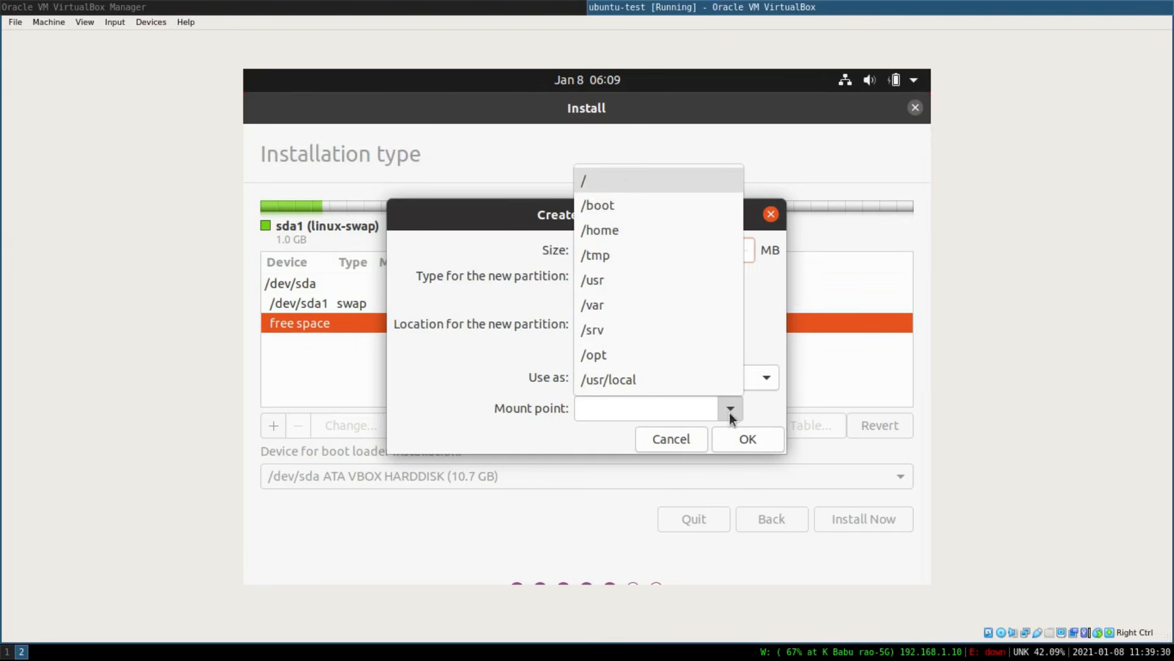
pyautogui.click(626, 180)
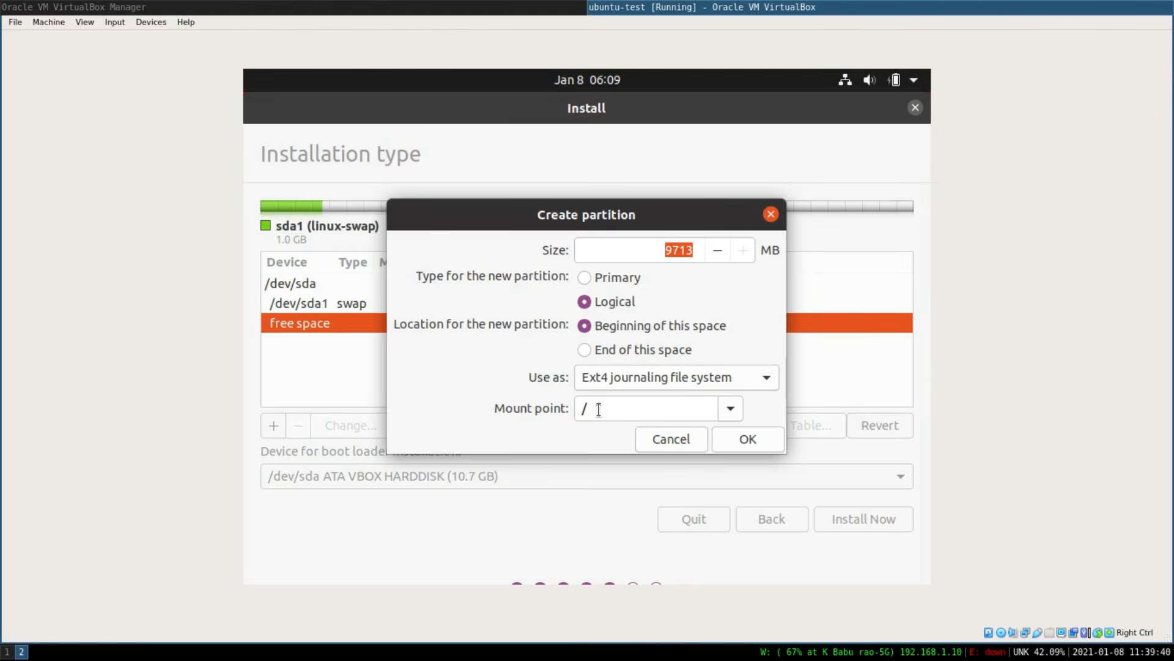
pyautogui.click(740, 444)
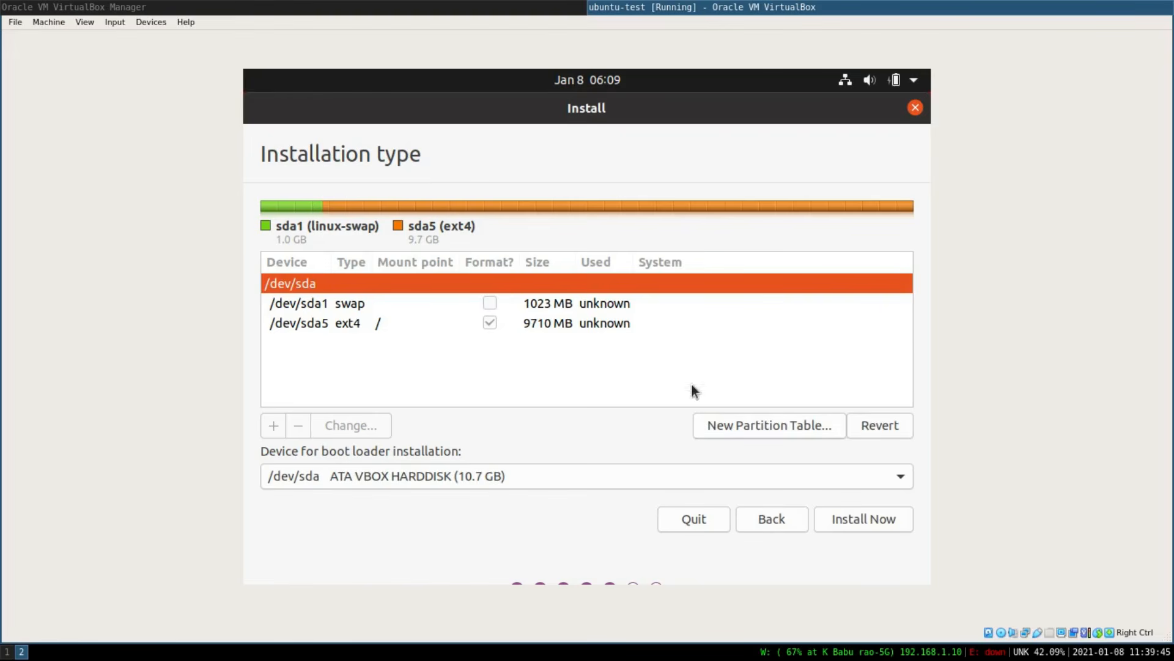
# Start the installation and confirm writing the partition changes to the disk.
pyautogui.click(871, 520)
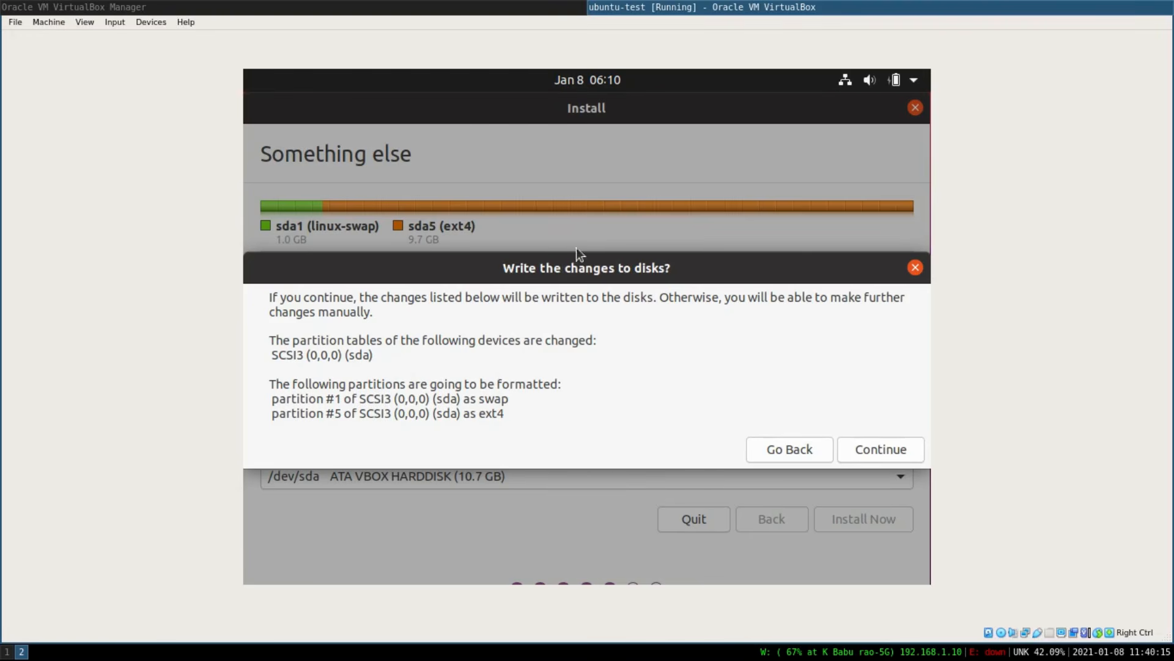
pyautogui.click(786, 451)
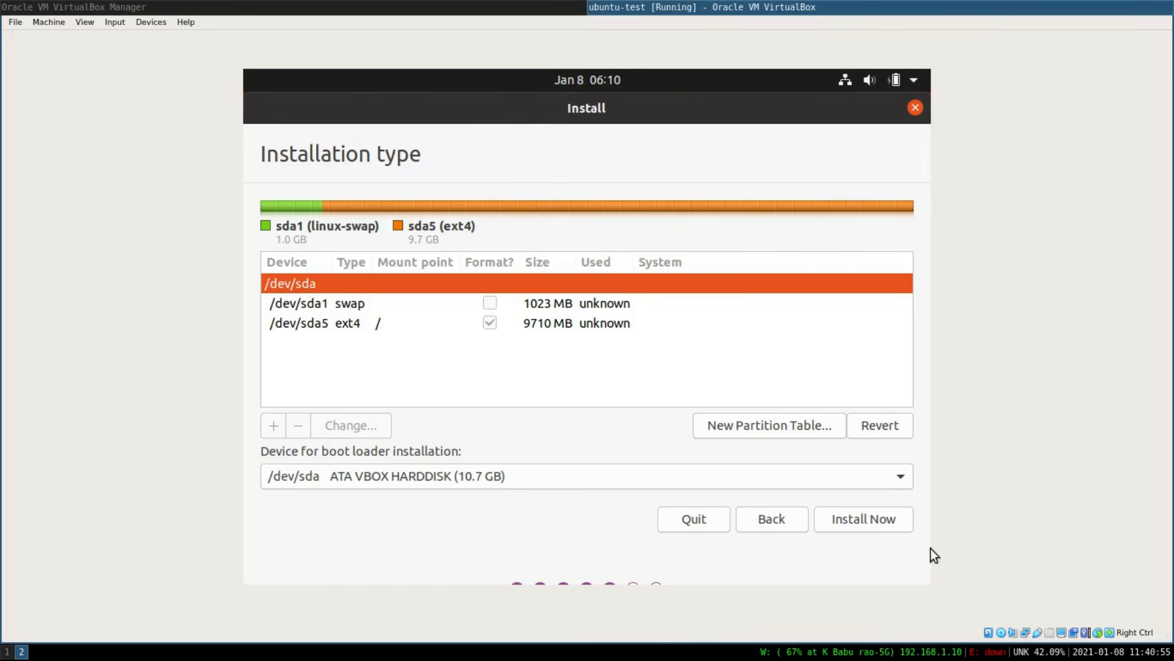
pyautogui.click(886, 523)
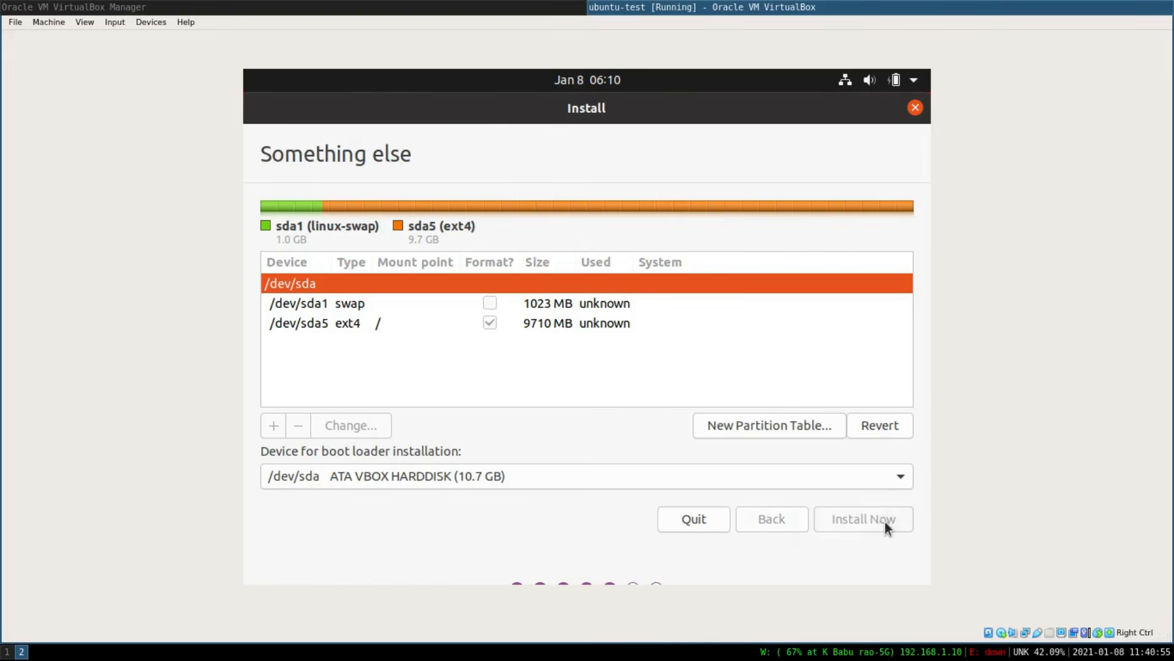
pyautogui.click(886, 448)
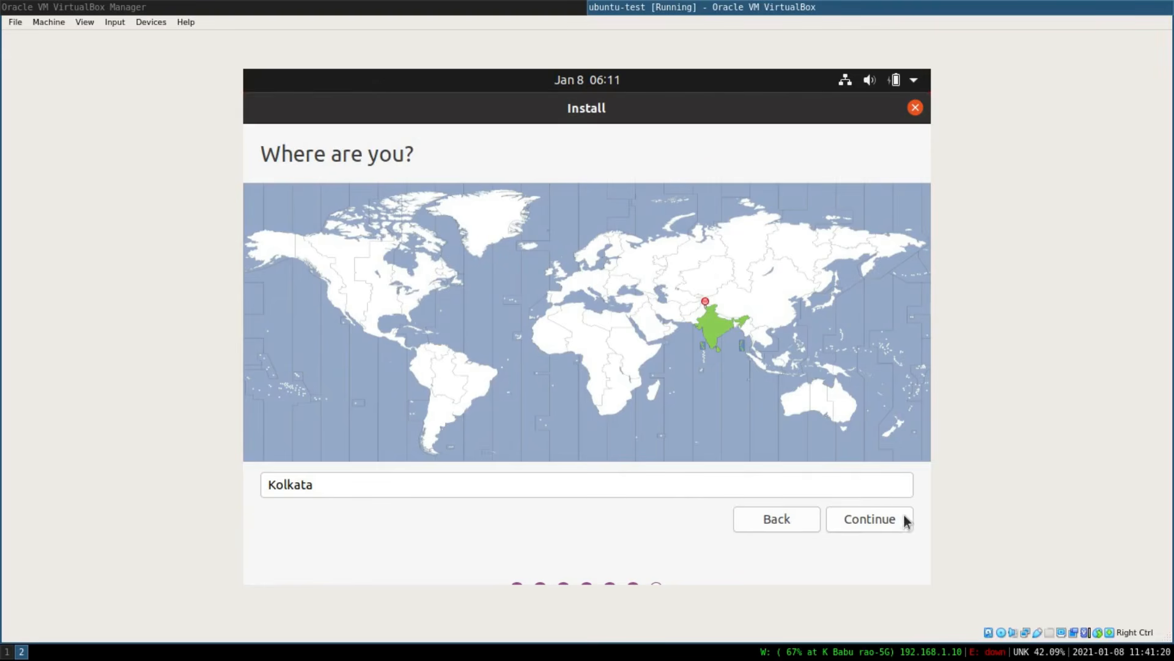
# Accept Kolkata as the location, enter the user's name, and set and confirm the account password.
pyautogui.click(881, 525)
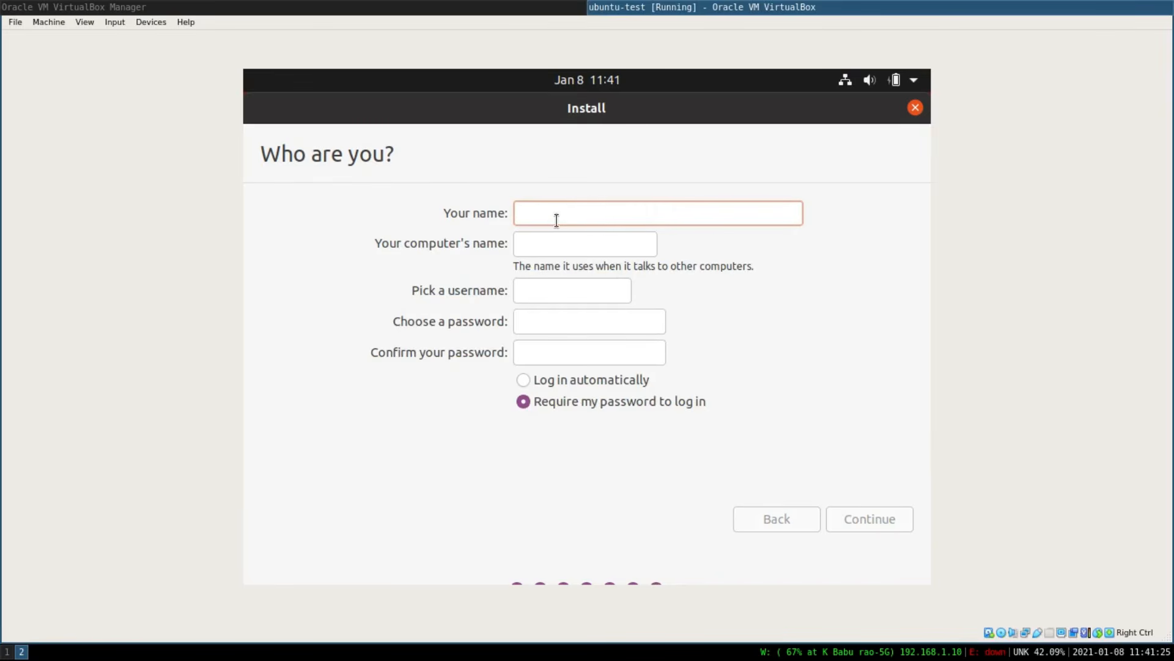
pyautogui.write('prashant')
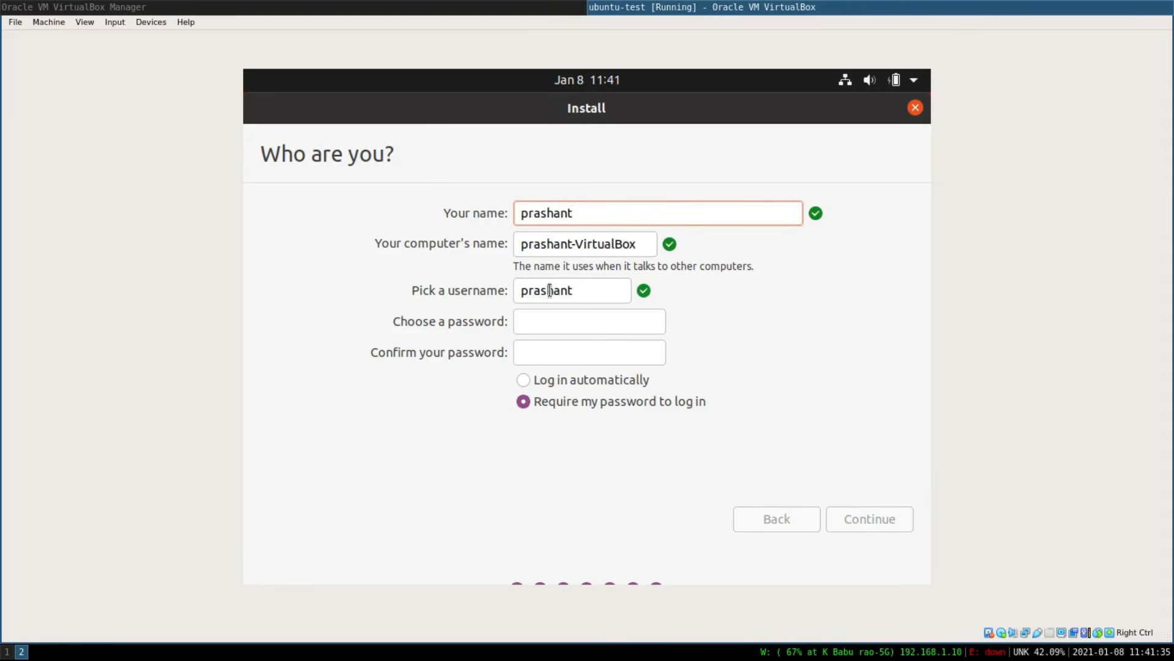
pyautogui.click(568, 324)
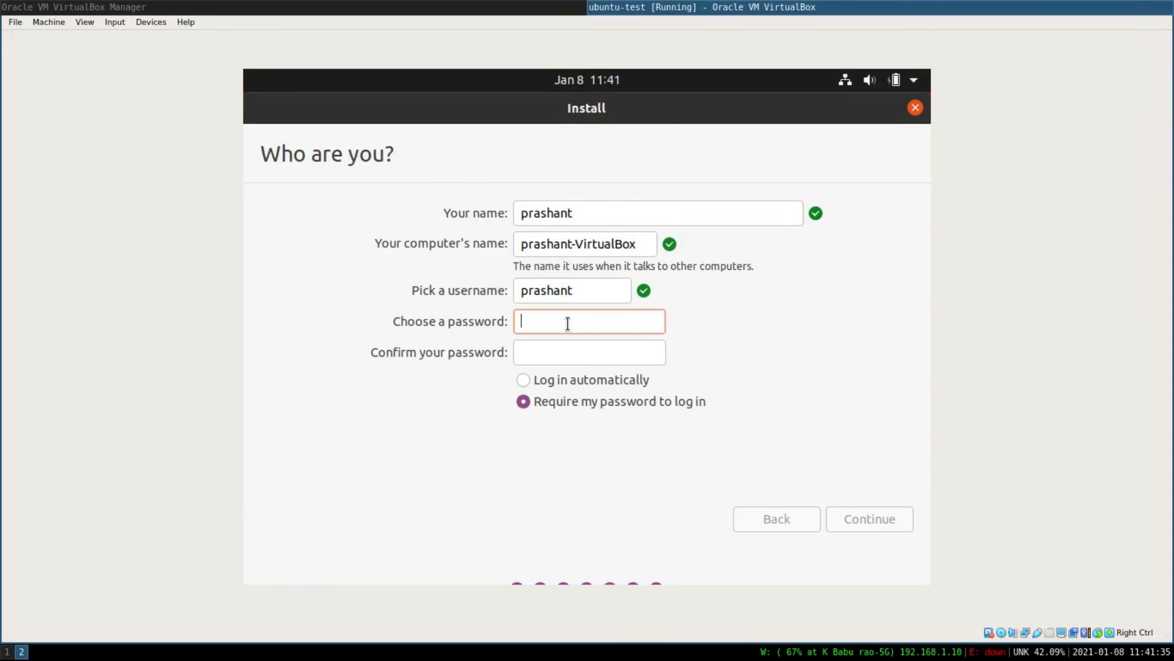
pyautogui.write('*********')
pyautogui.press('Tab')
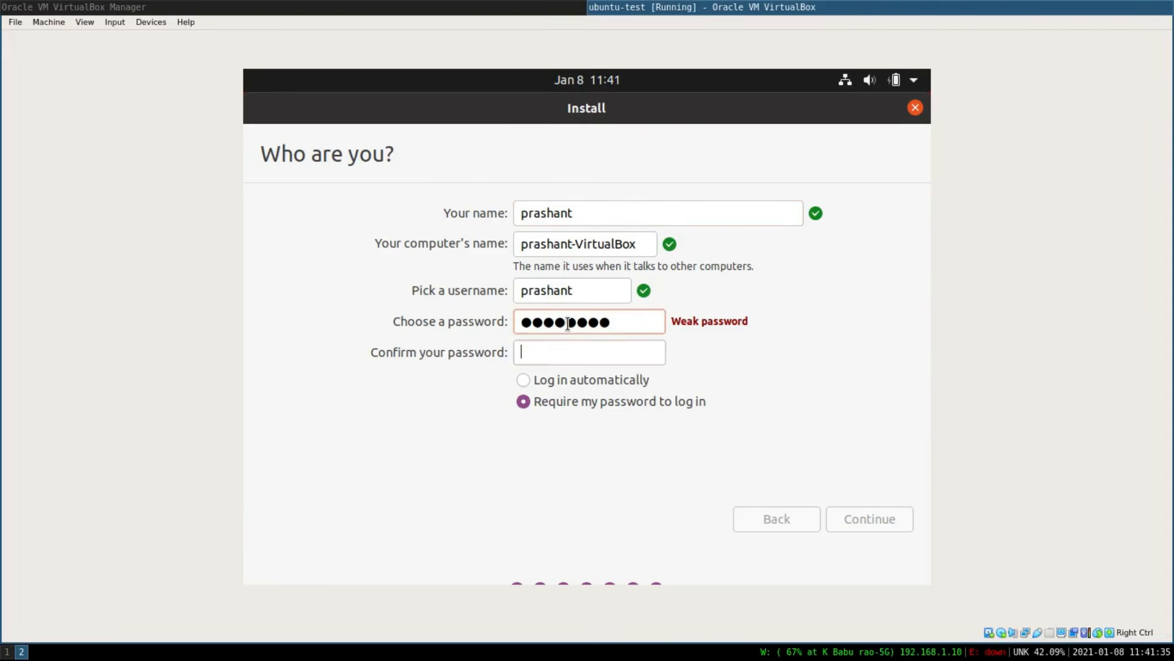
pyautogui.write('********')
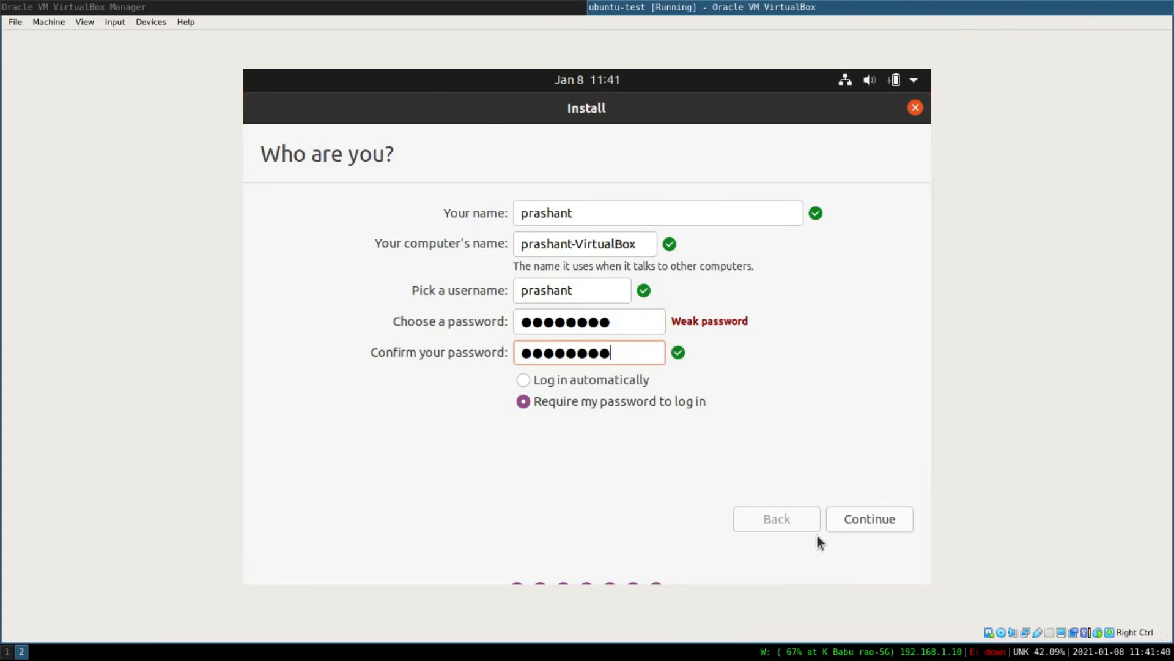
pyautogui.click(868, 520)
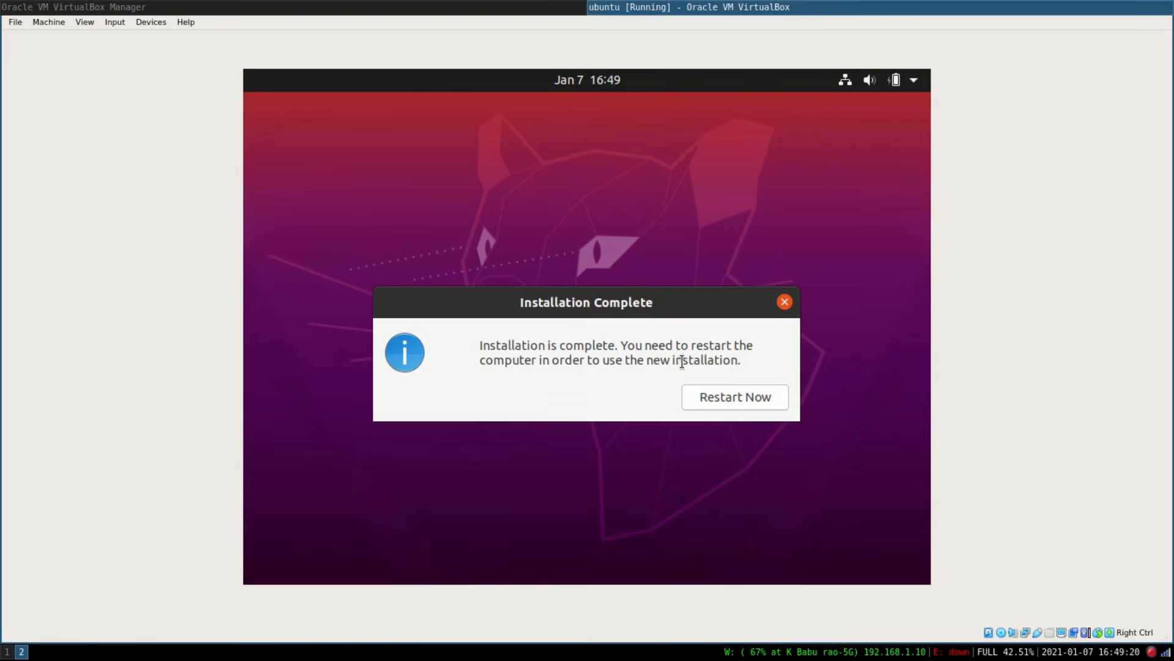
# Restart the machine after installation and continue past the remove-installation-medium prompt.
pyautogui.click(740, 397)
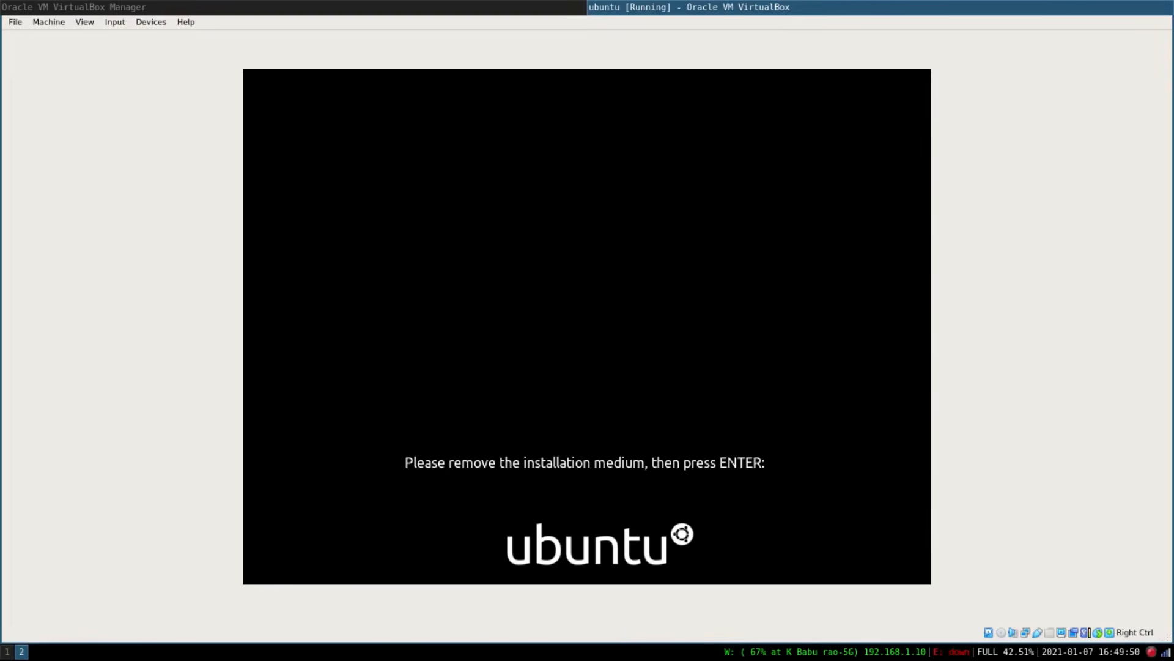
pyautogui.press('Return')
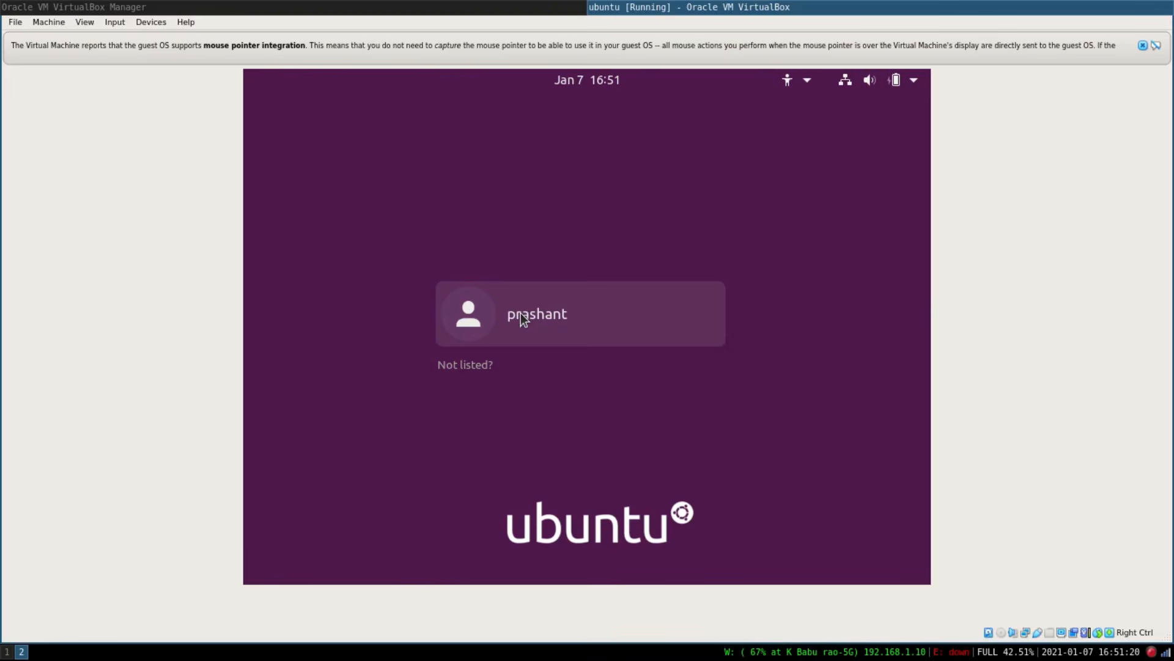
# Log in to the new Ubuntu system by selecting the user account and entering its password.
pyautogui.click(474, 318)
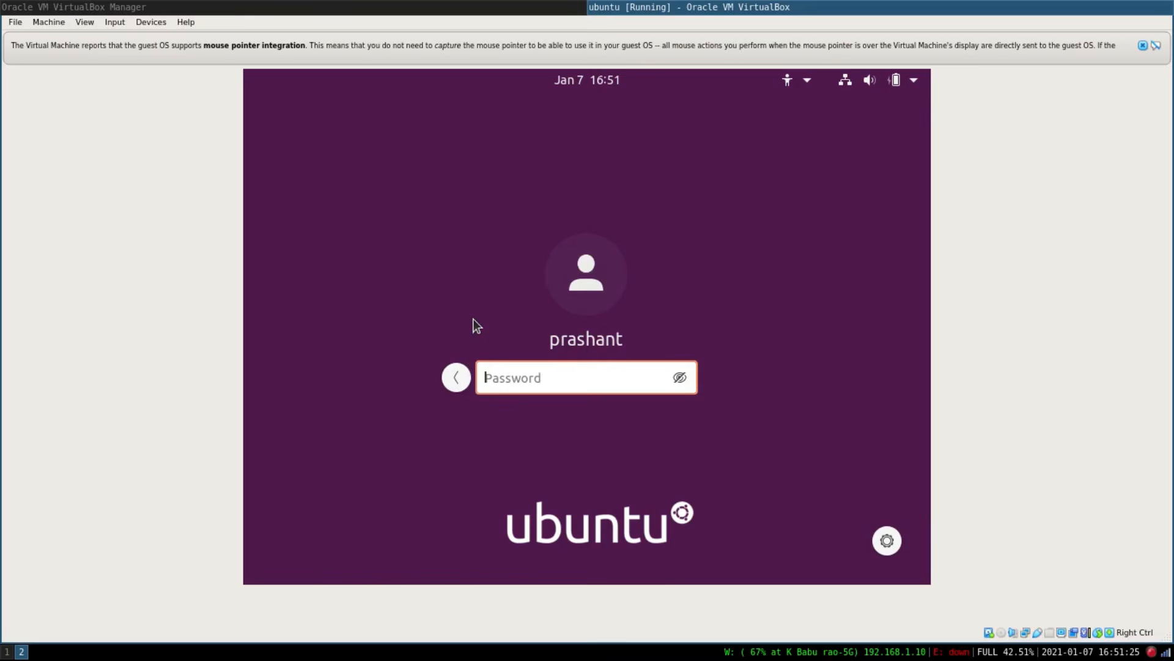
pyautogui.write('********')
pyautogui.press('Return')
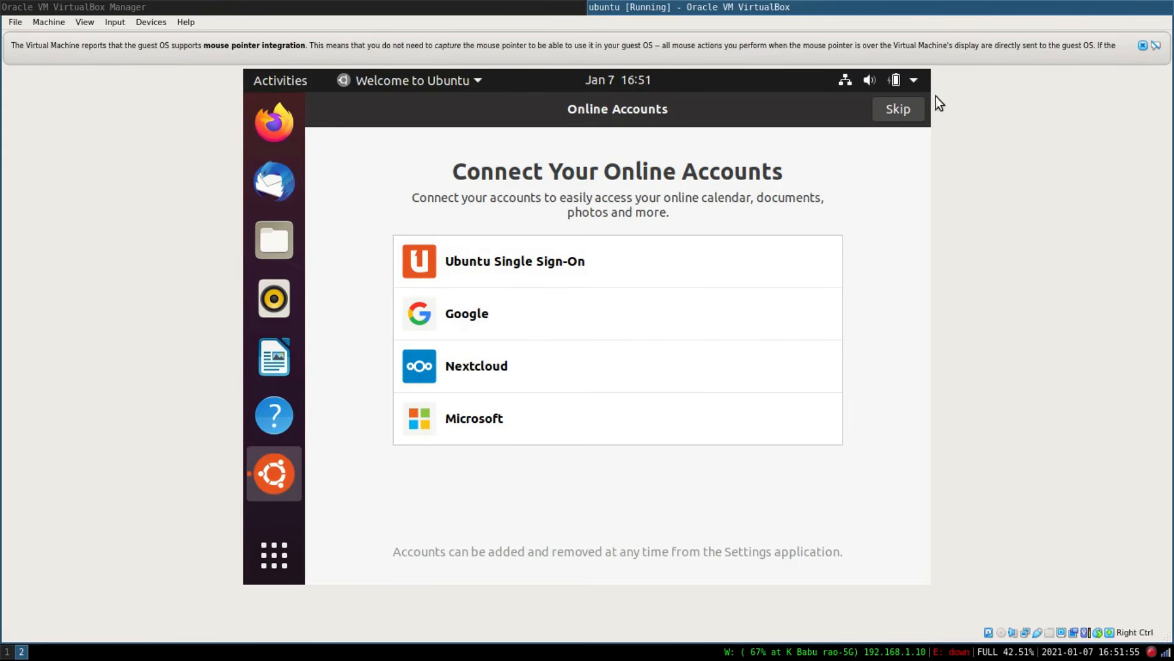
# Skip the online accounts and Livepatch setup and choose not to send system info to Canonical.
pyautogui.click(913, 112)
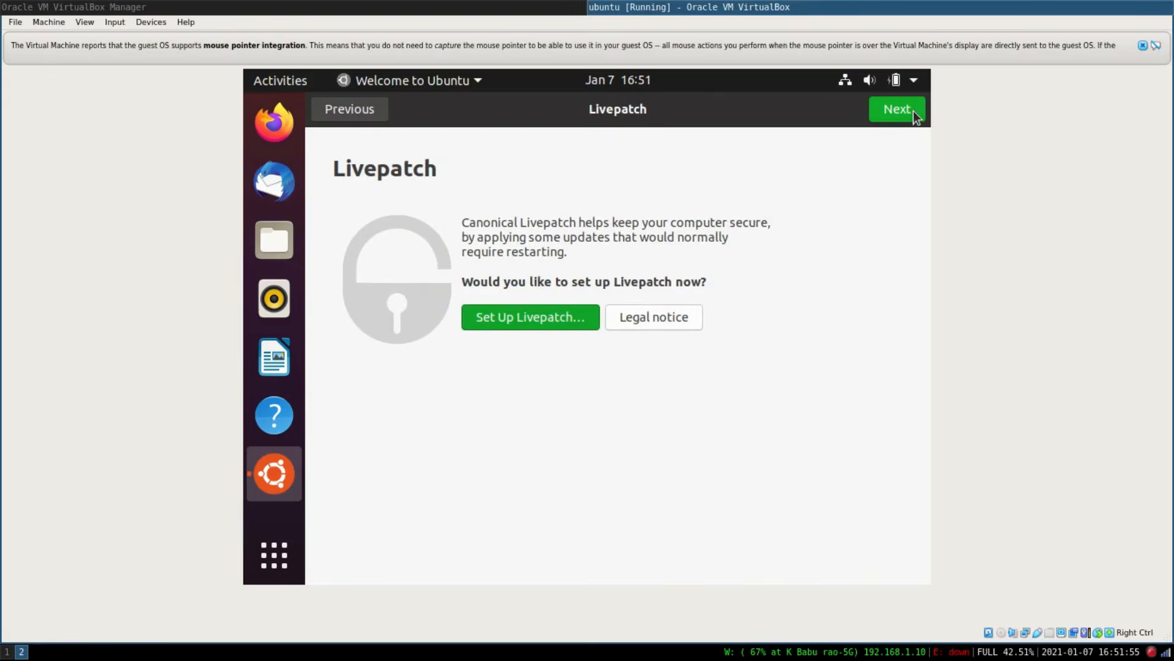
pyautogui.click(912, 111)
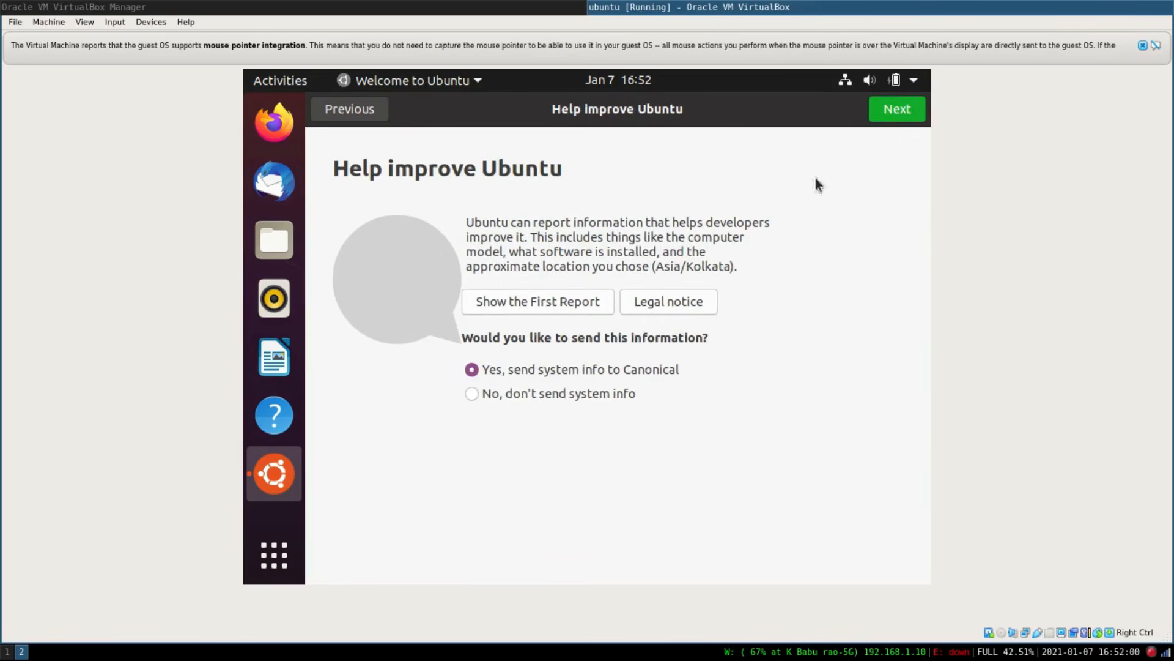
pyautogui.click(591, 386)
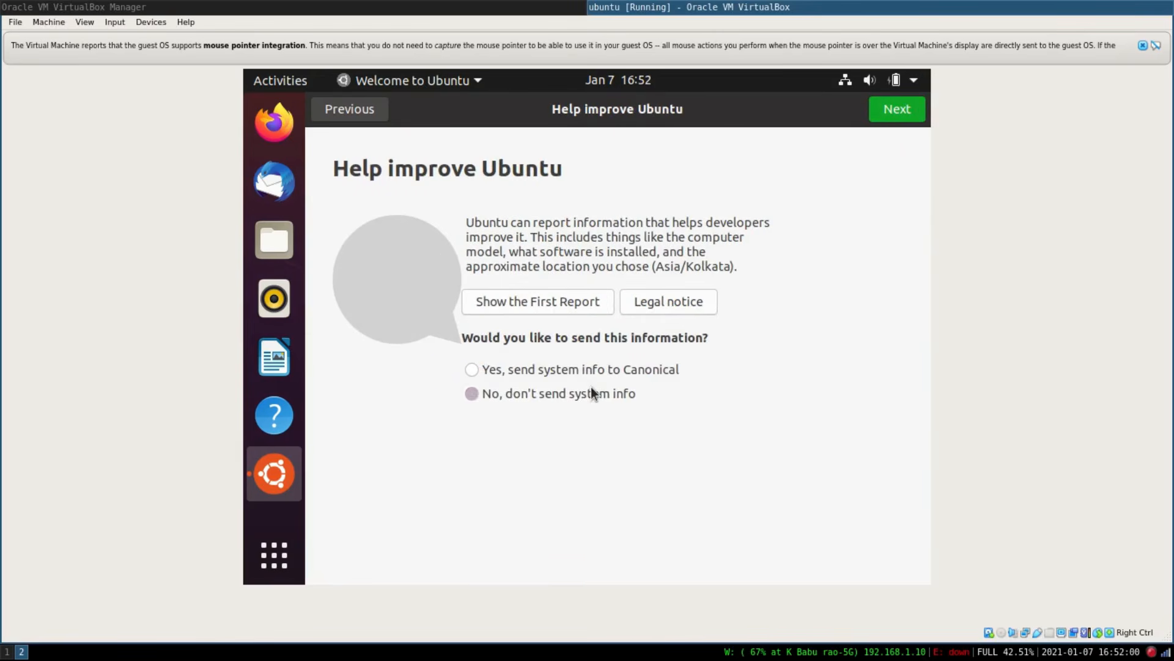
# Finish the welcome wizard by advancing through the remaining privacy pages and closing the ready-to-go page.
pyautogui.click(883, 109)
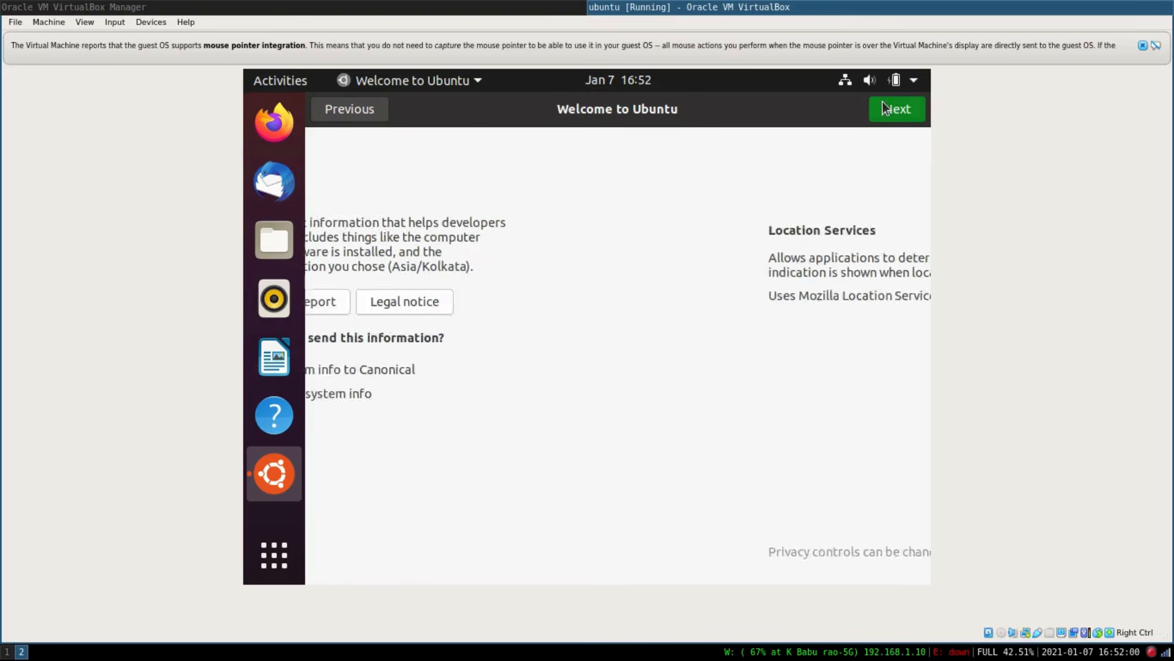
pyautogui.click(883, 109)
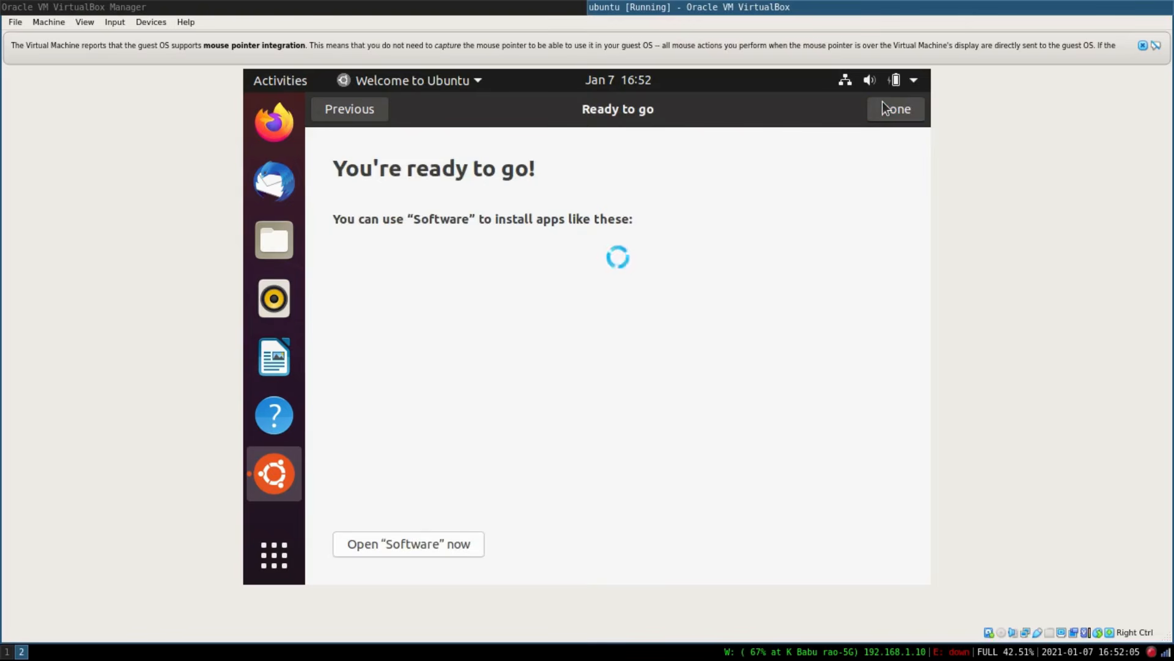
pyautogui.click(890, 113)
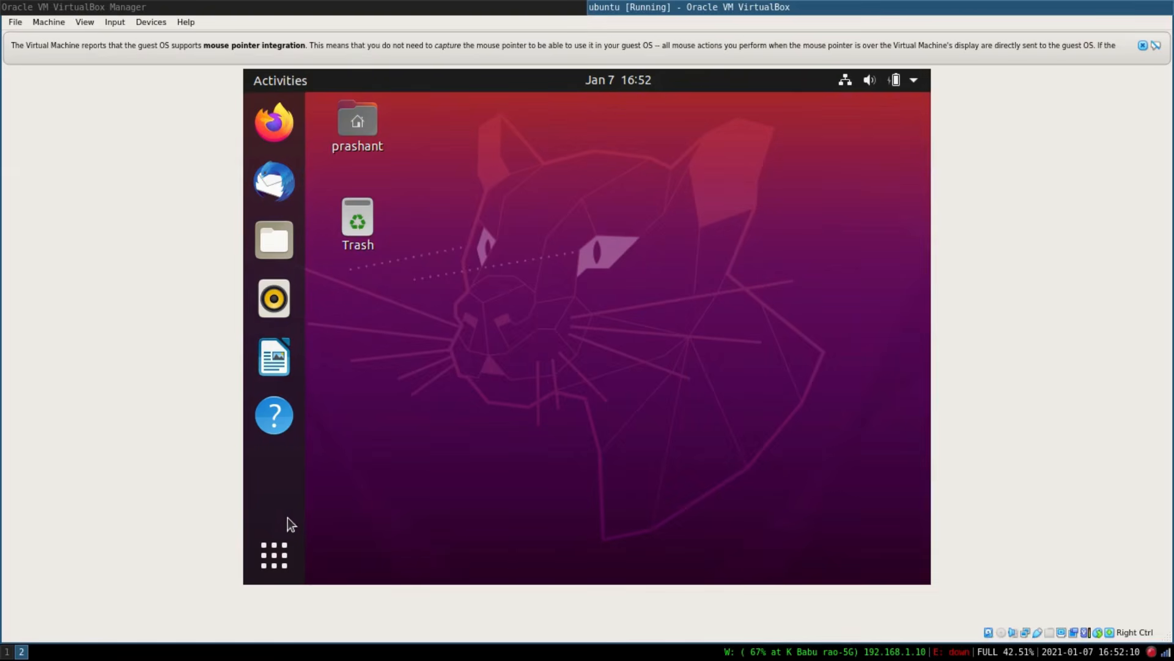
# Open the Terminal by searching the application list for "term".
pyautogui.click(277, 565)
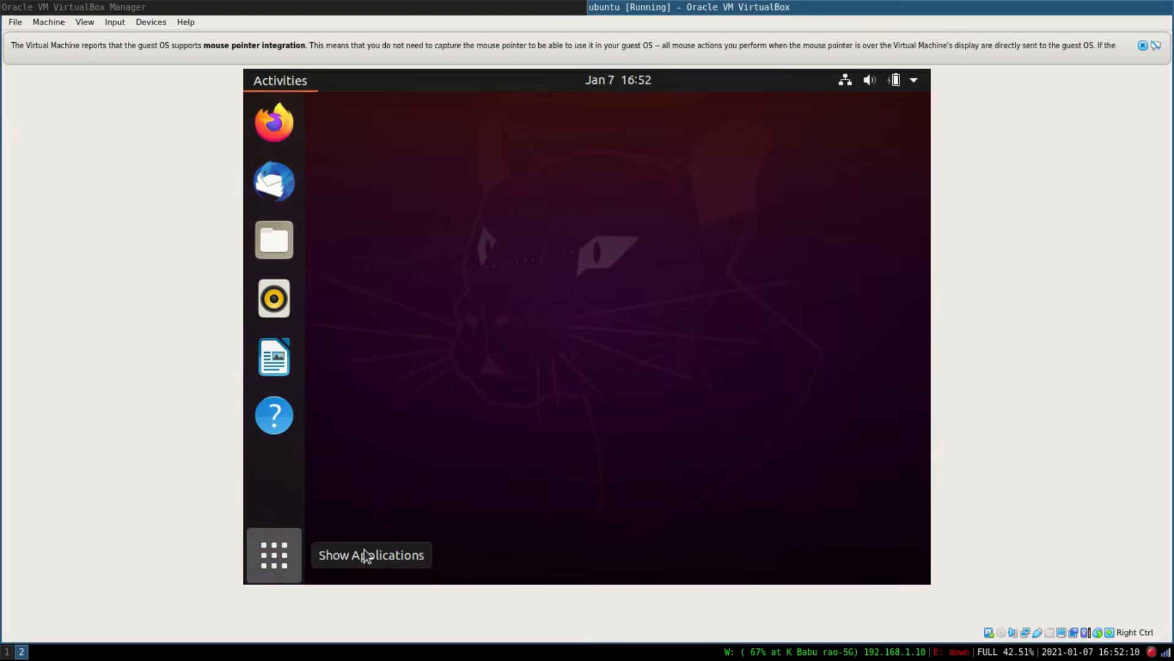
pyautogui.click(546, 127)
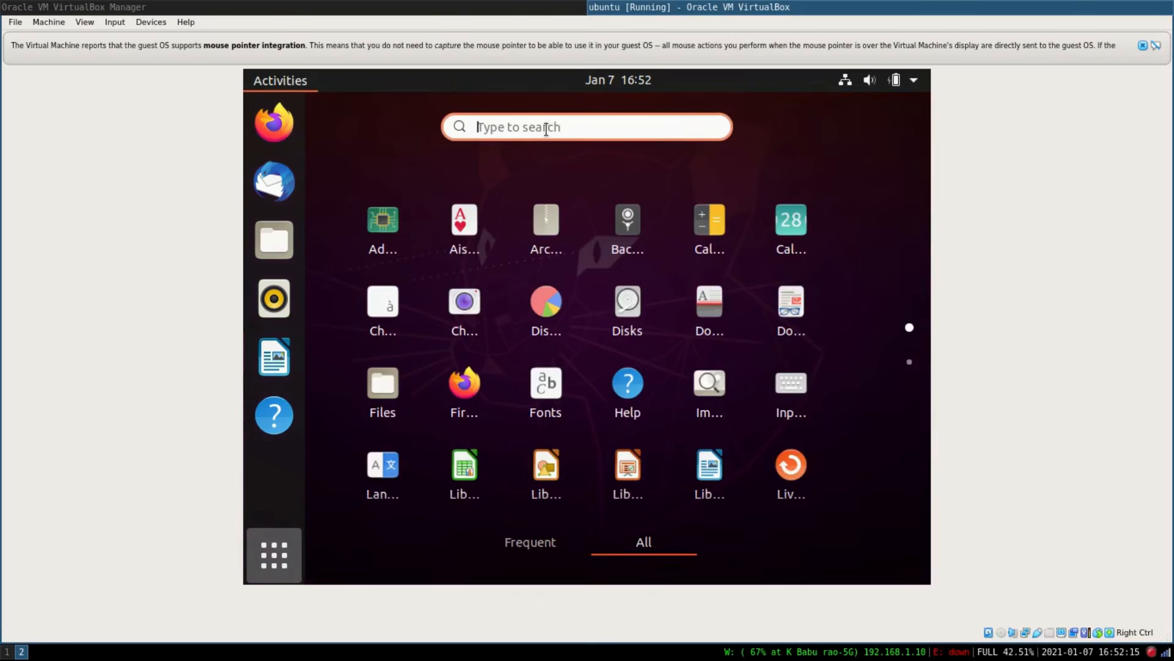
pyautogui.write('term')
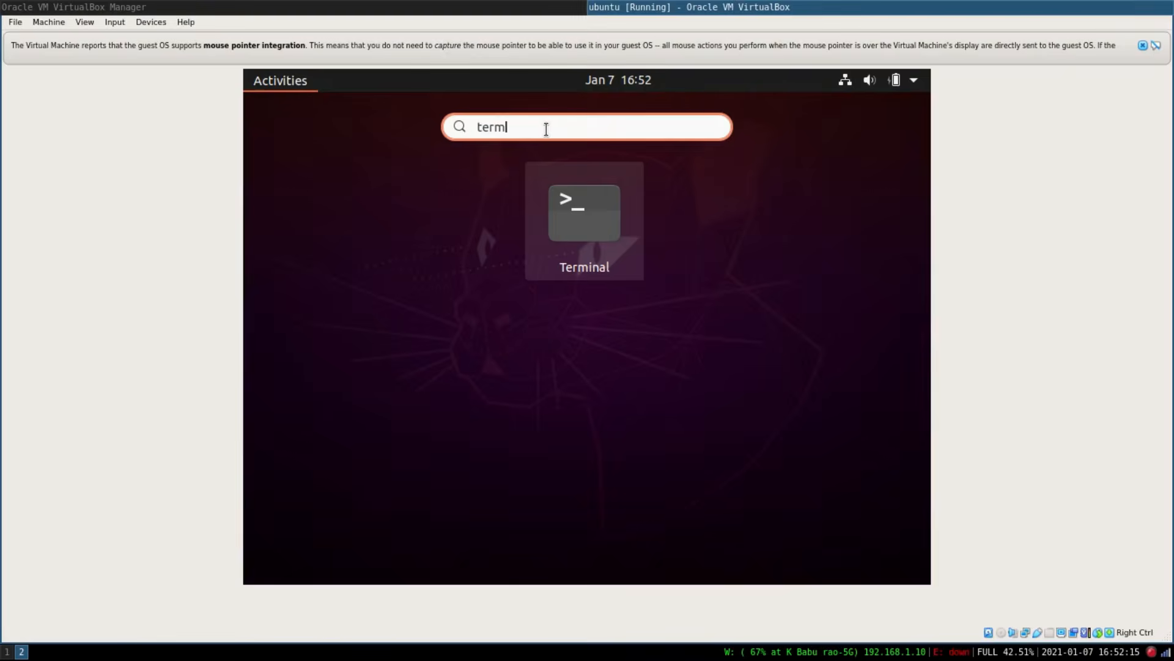
pyautogui.press('Return')
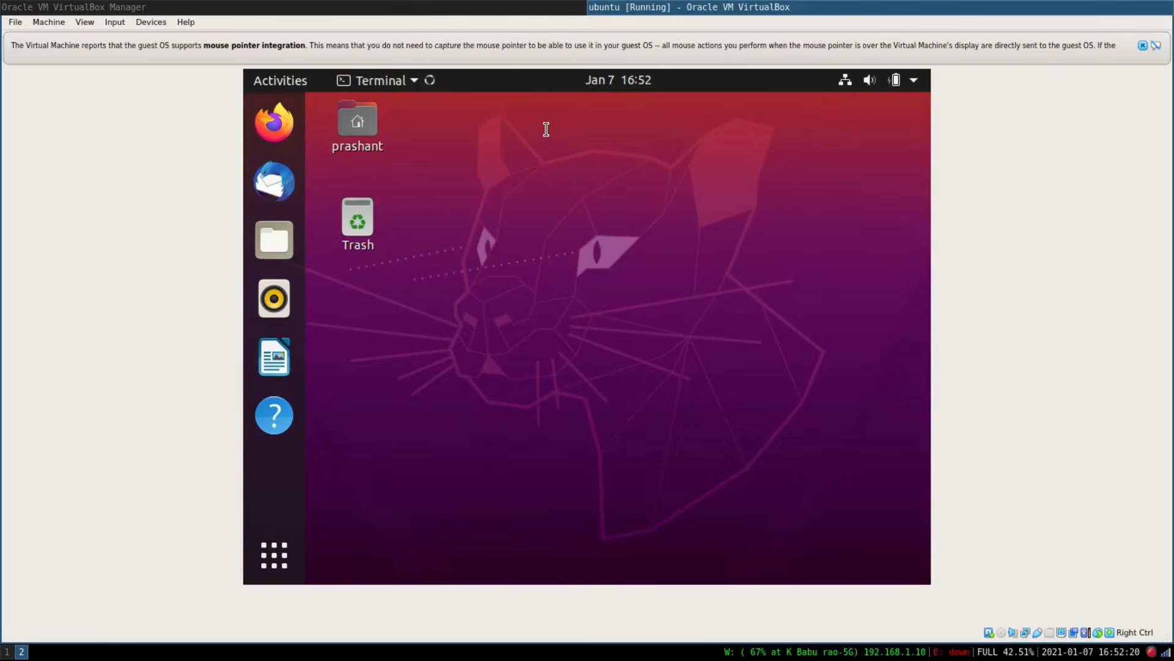
# Run ping google.com in the terminal to test internet connectivity, then stop it and clear the screen.
pyautogui.write('ping google.com')
pyautogui.press('Return')
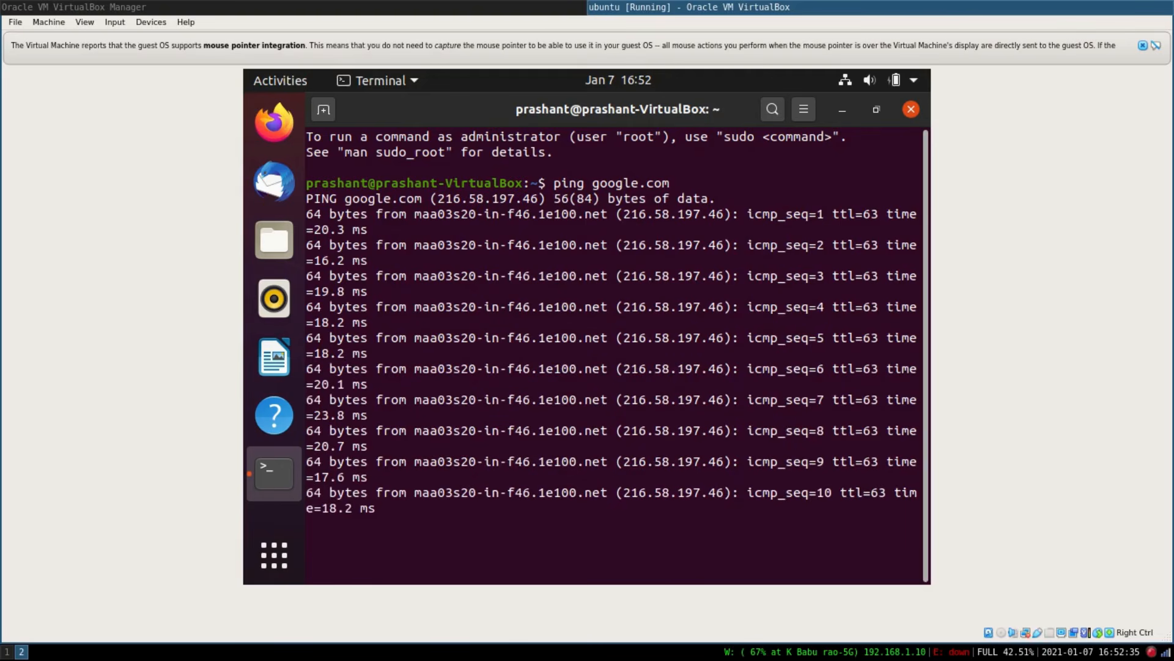
pyautogui.hotkey('ctrl', 'c')
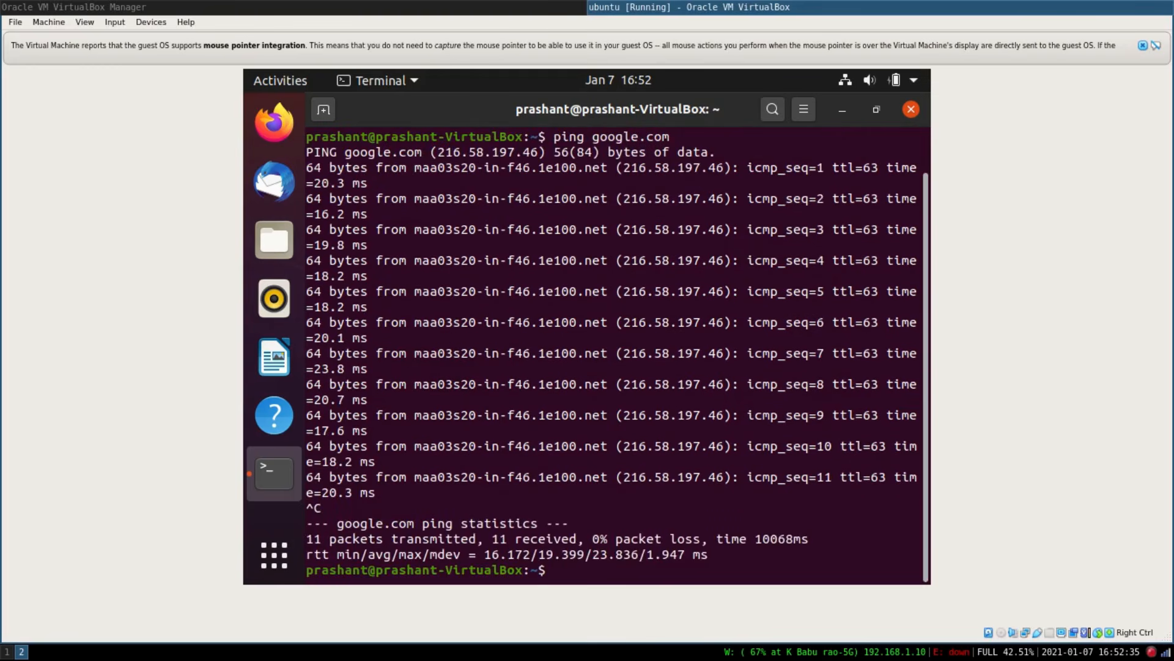
pyautogui.hotkey('ctrl', 'l')
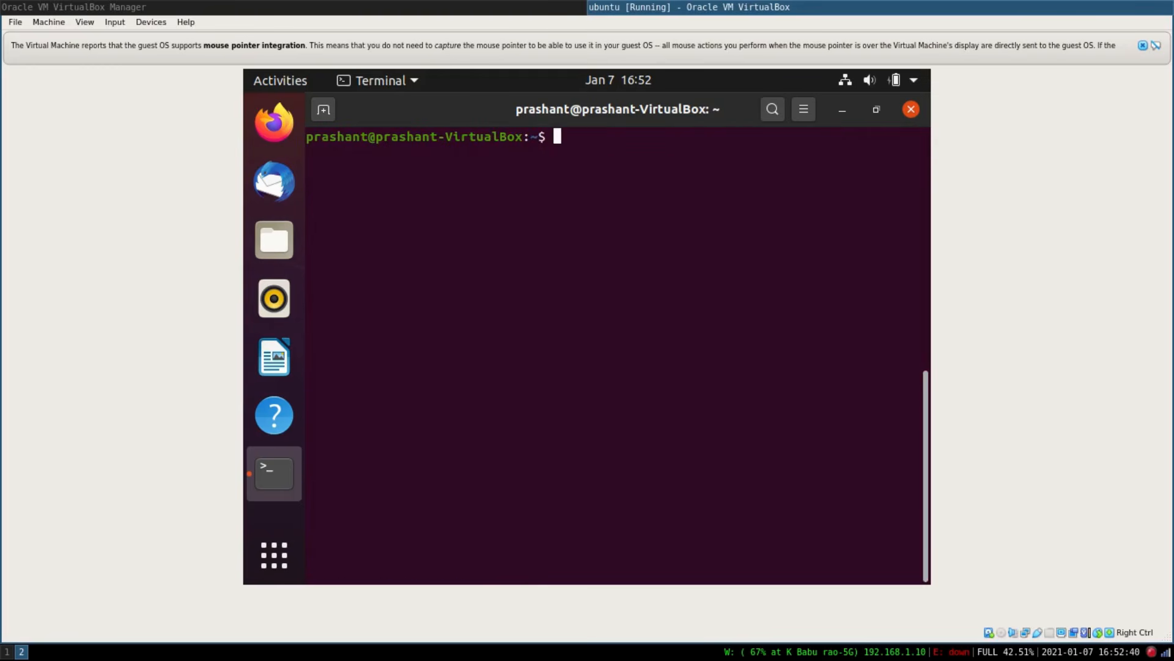